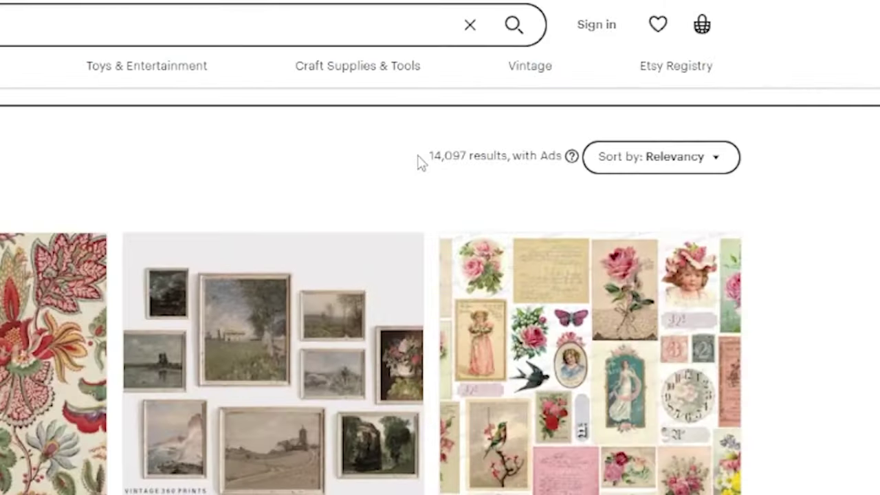
Highlight the search result count and scroll down to the recently viewed vintage landscape prints.
left_click_drag(421, 162, 486, 156)
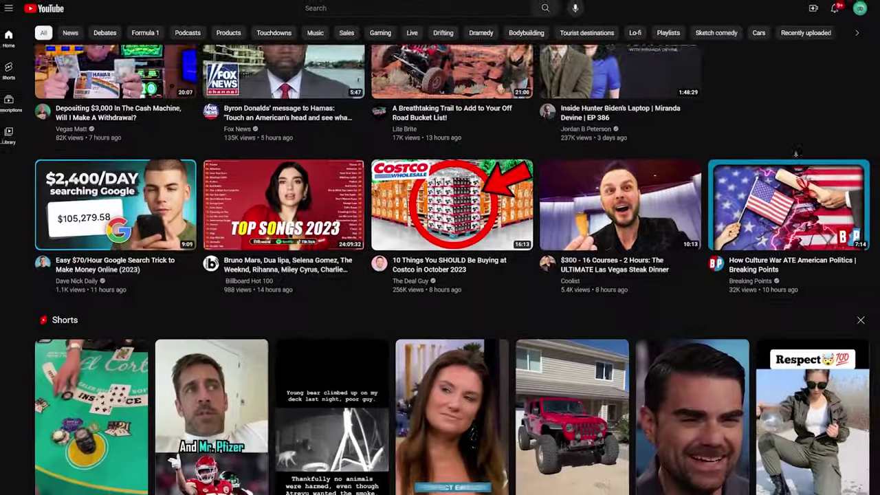
scroll(440, 275, "down", 1)
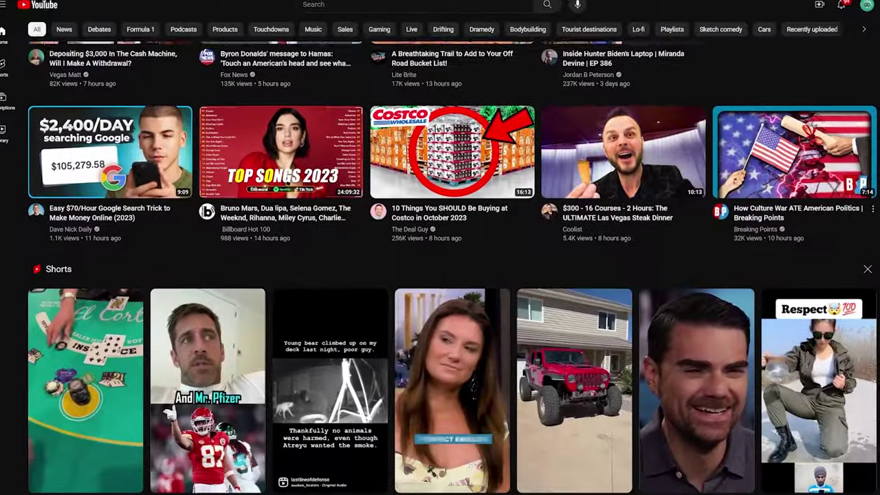
scroll(440, 275, "down", 3)
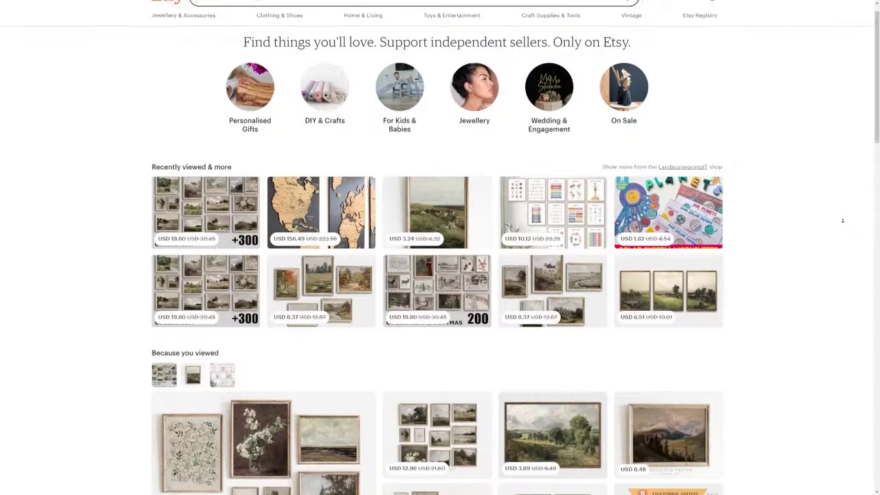
Scroll through the homepage recommendations, then search Etsy for 'wall art'.
scroll(842, 220, "down", 5)
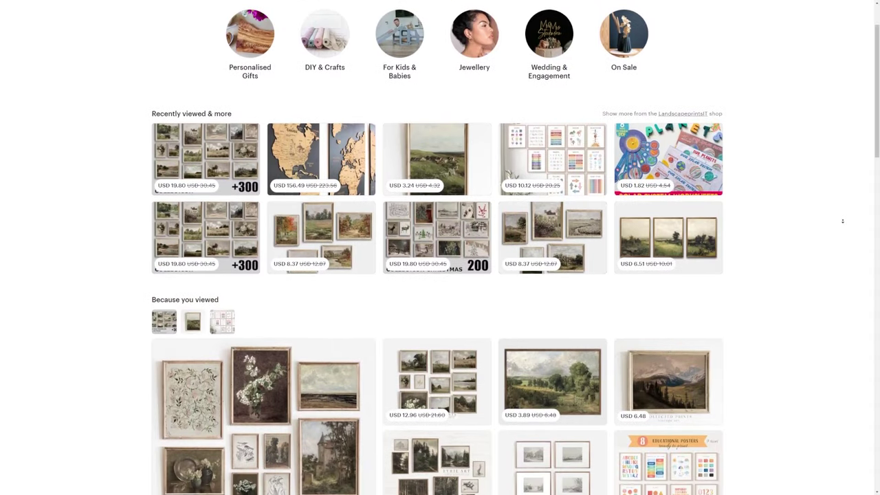
scroll(846, 236, "down", 3)
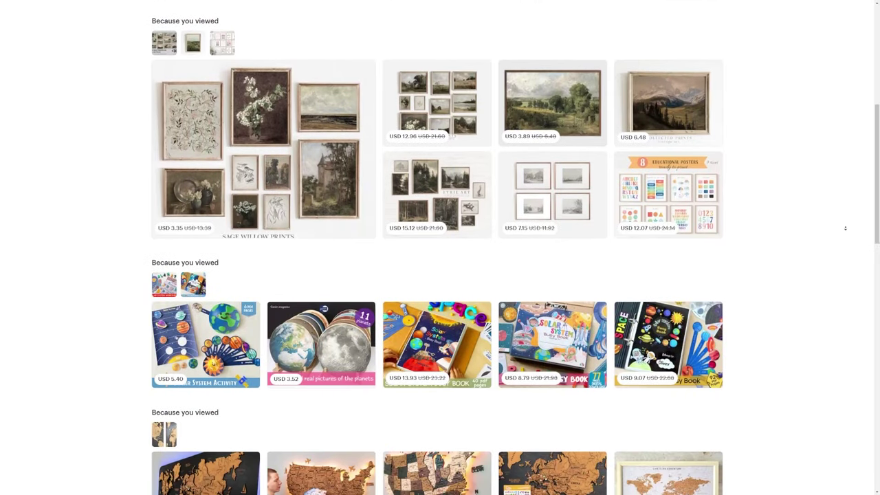
scroll(845, 228, "down", 3)
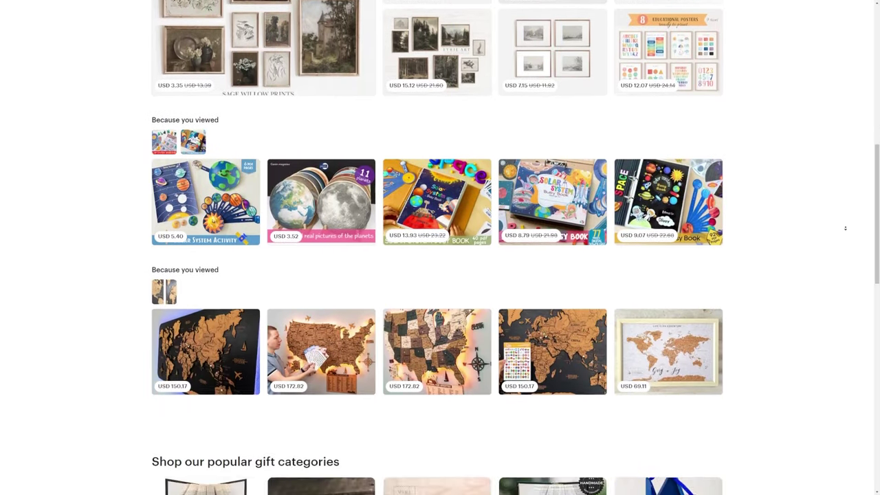
scroll(845, 228, "down", 3)
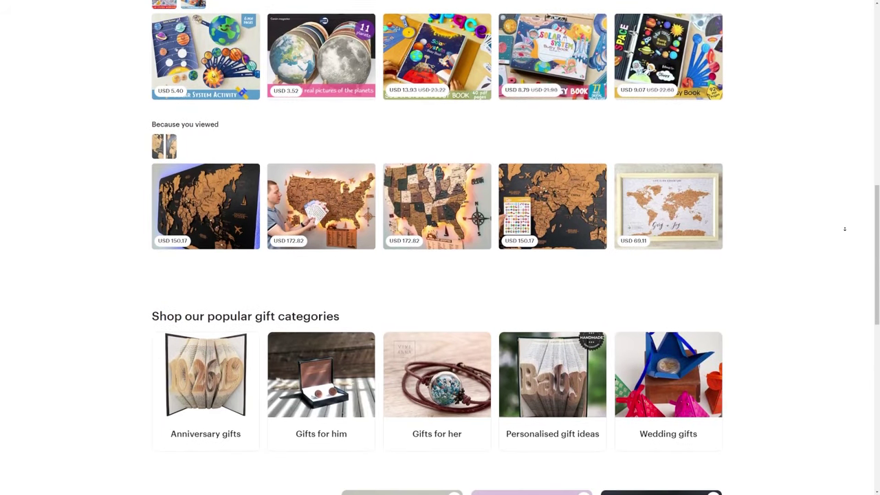
scroll(841, 224, "down", 1)
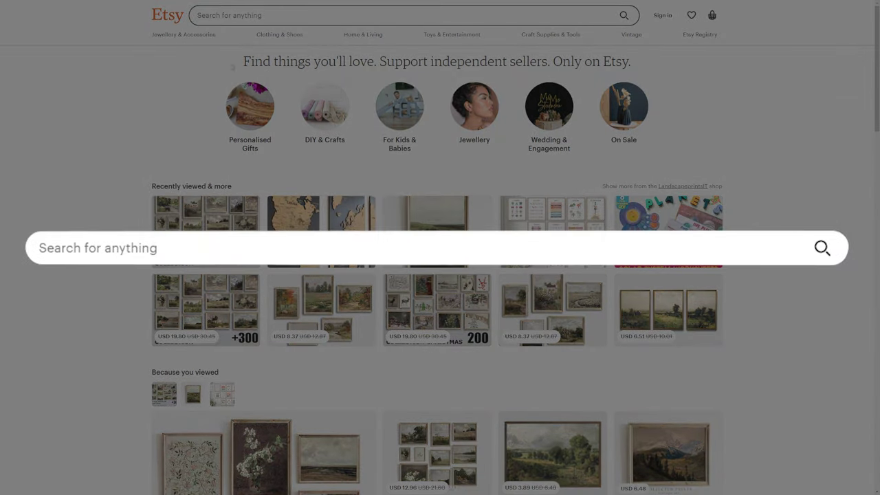
left_click(249, 21)
type("wall a")
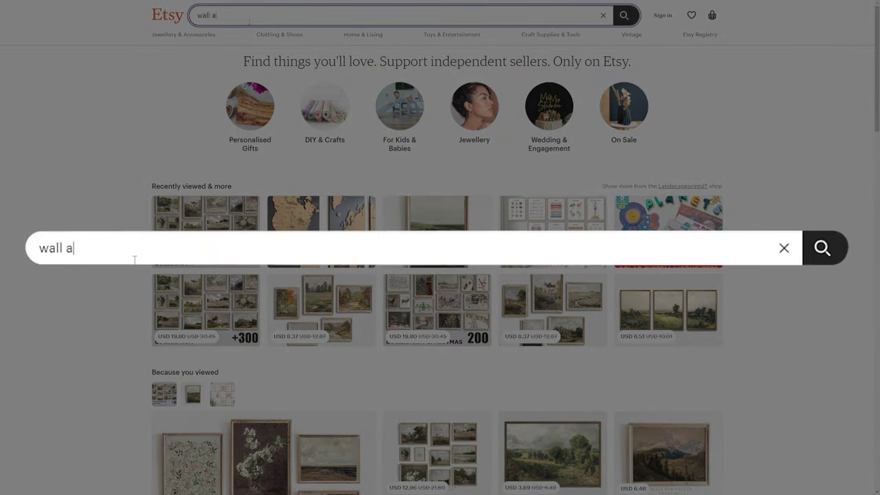
type("rt")
key("Return")
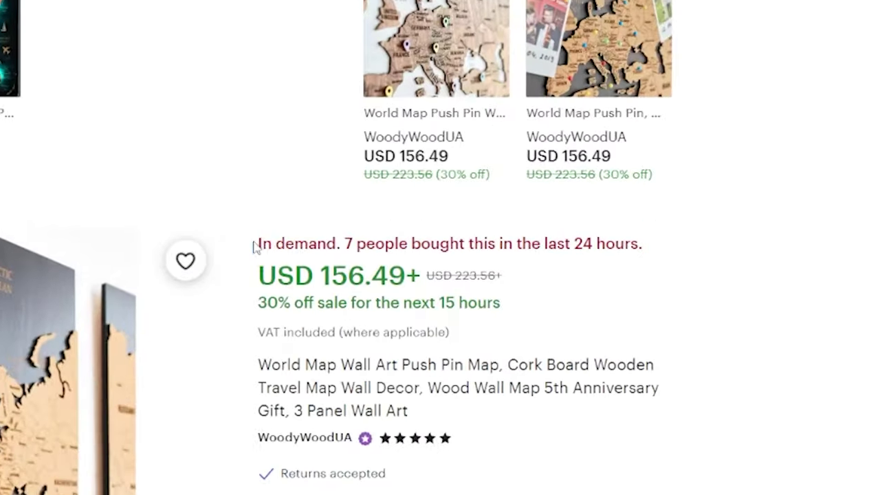
Highlight the World Map Wall Art listing's 'In demand' label and its purchase count, then clear both.
left_click_drag(254, 246, 349, 244)
left_click(348, 244)
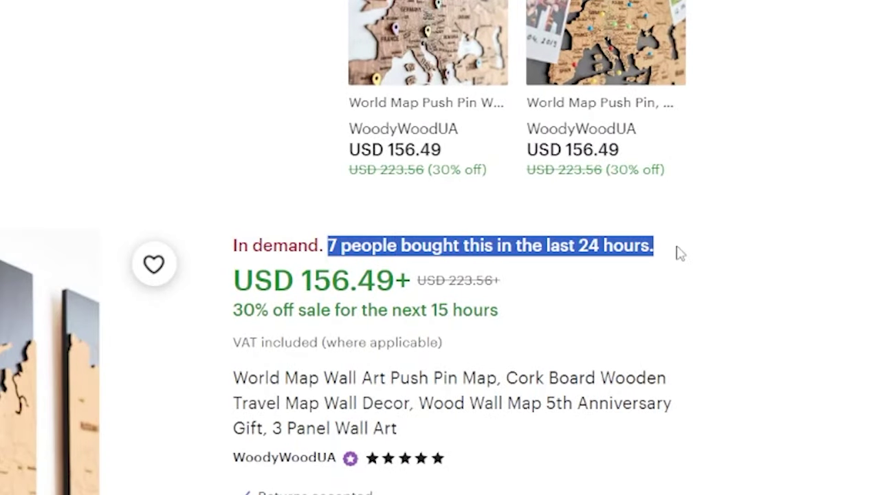
left_click(806, 264)
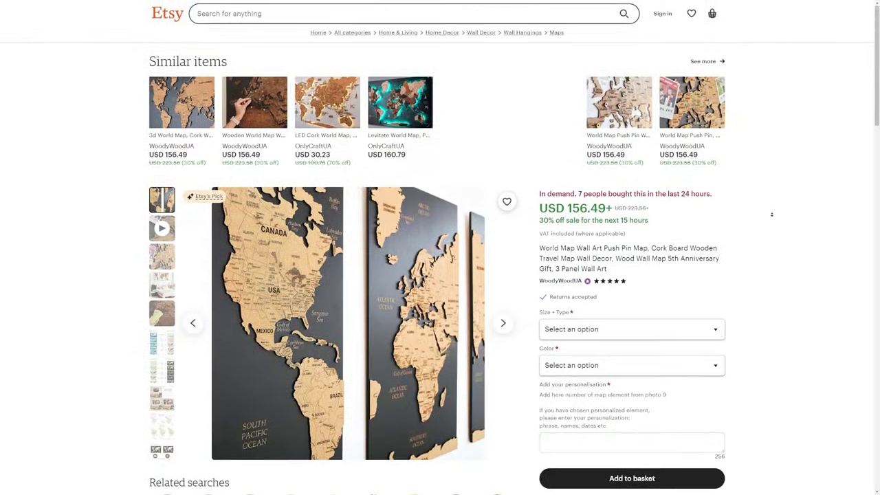
scroll(771, 215, "down", 2)
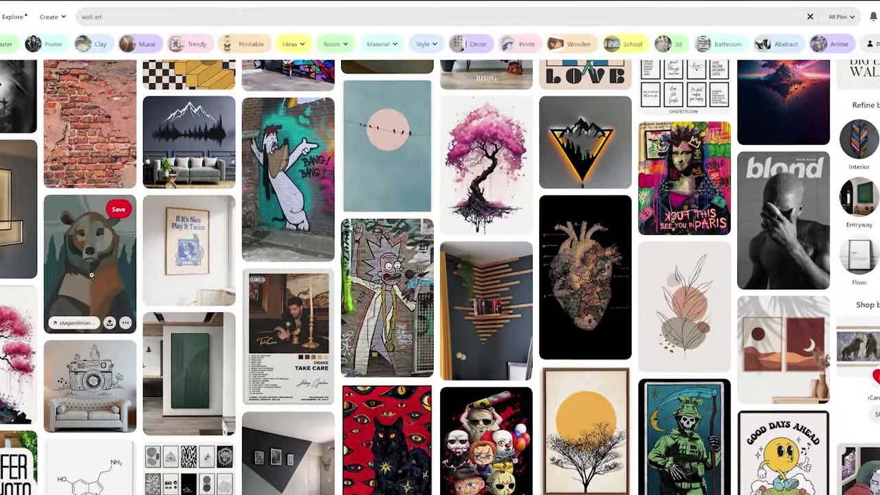
Open the geometric bear artwork pin from the Pinterest wall art results.
left_click(90, 275)
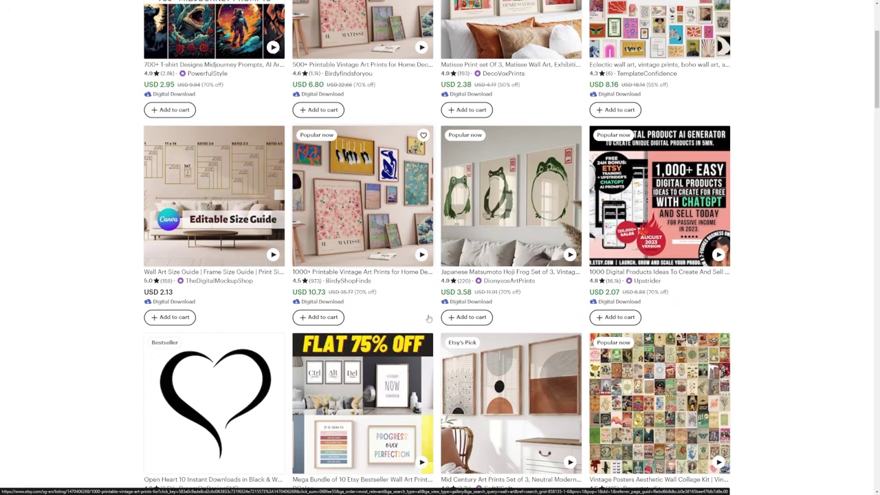
scroll(782, 404, "down", 1)
scroll(782, 404, "down", 5)
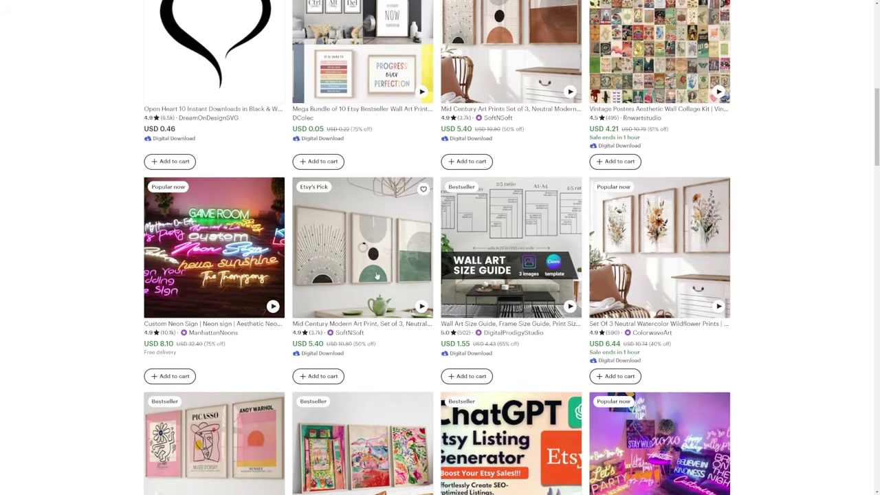
left_click(355, 274)
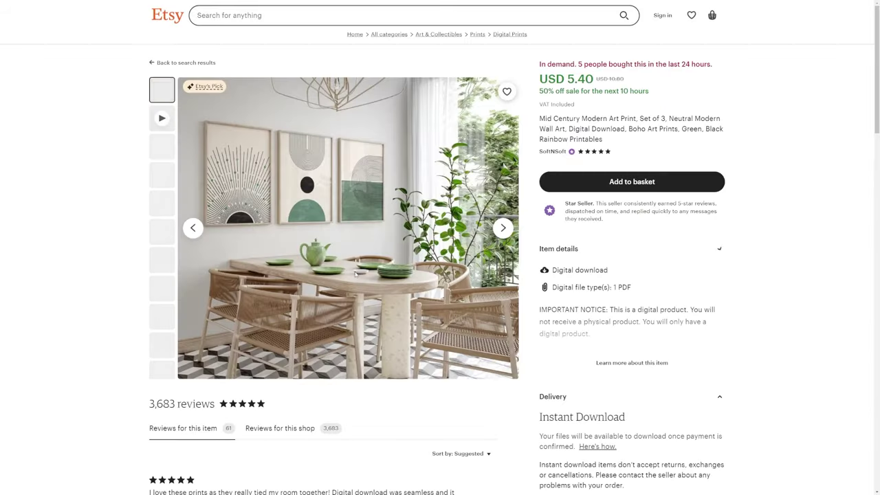
left_click(507, 235)
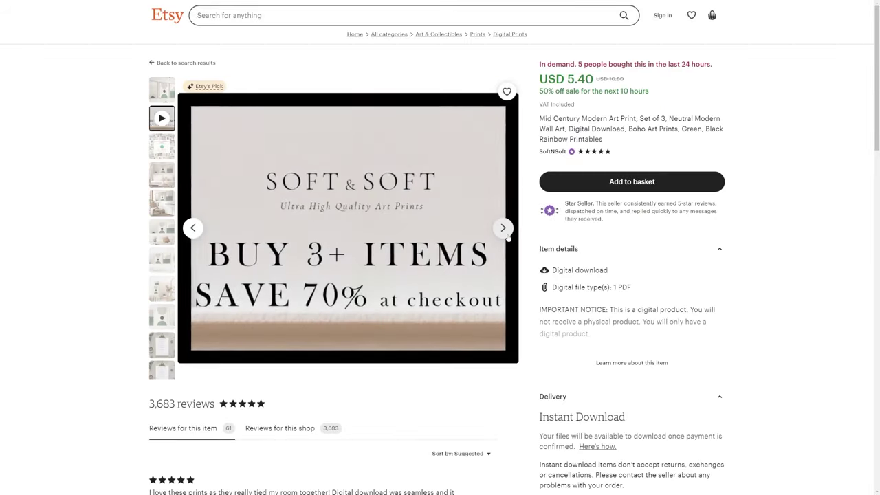
left_click(507, 236)
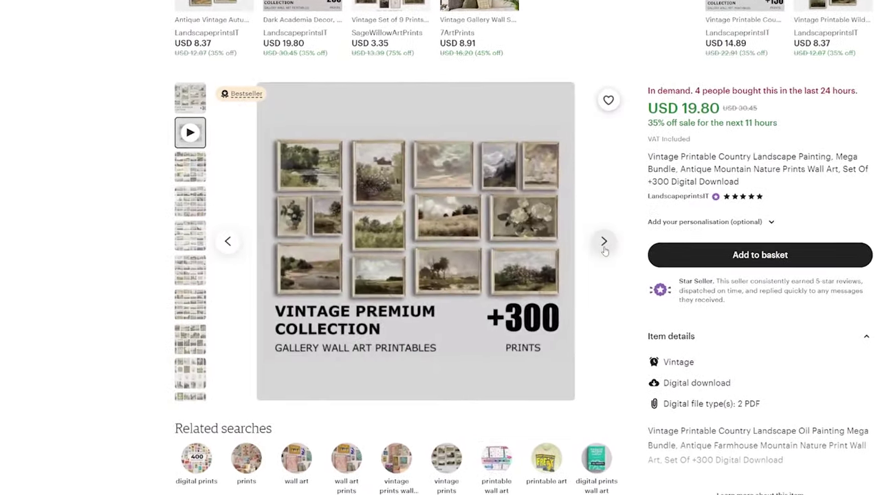
left_click(580, 243)
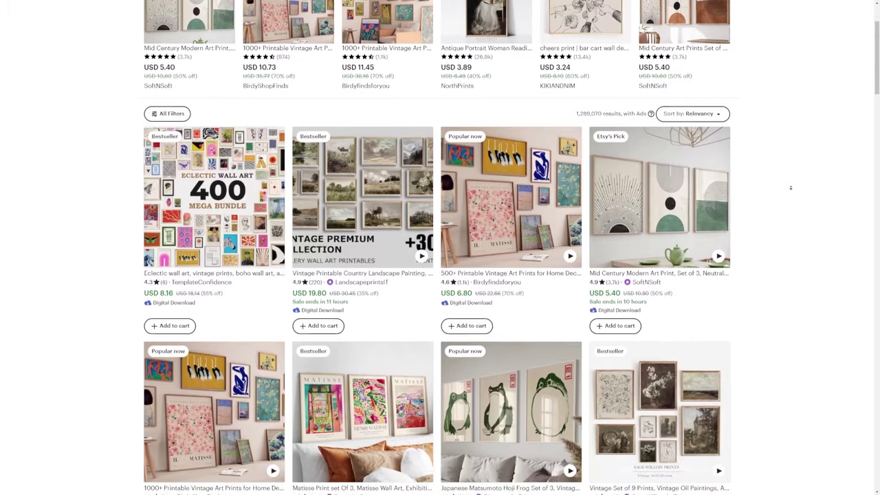
scroll(814, 197, "down", 5)
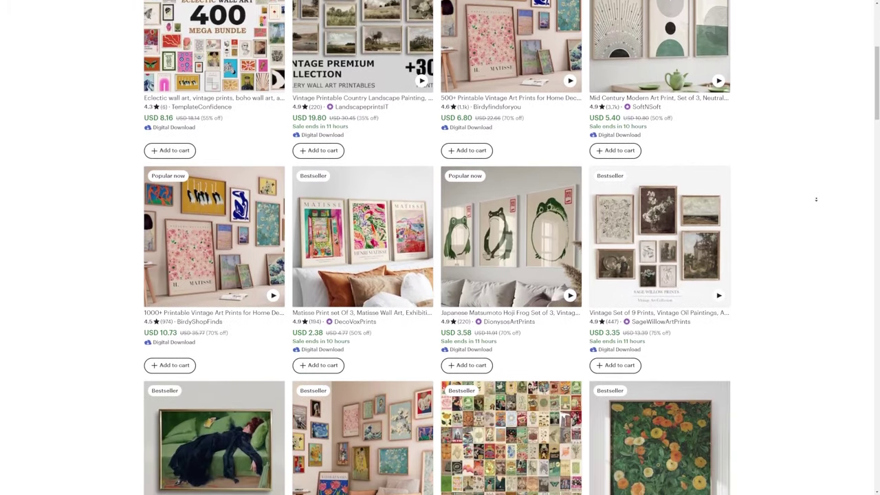
scroll(814, 197, "down", 3)
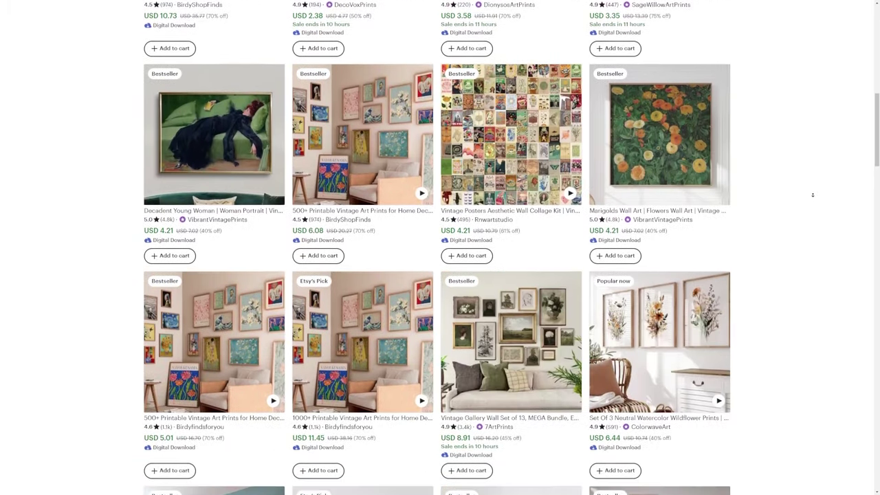
scroll(809, 193, "down", 3)
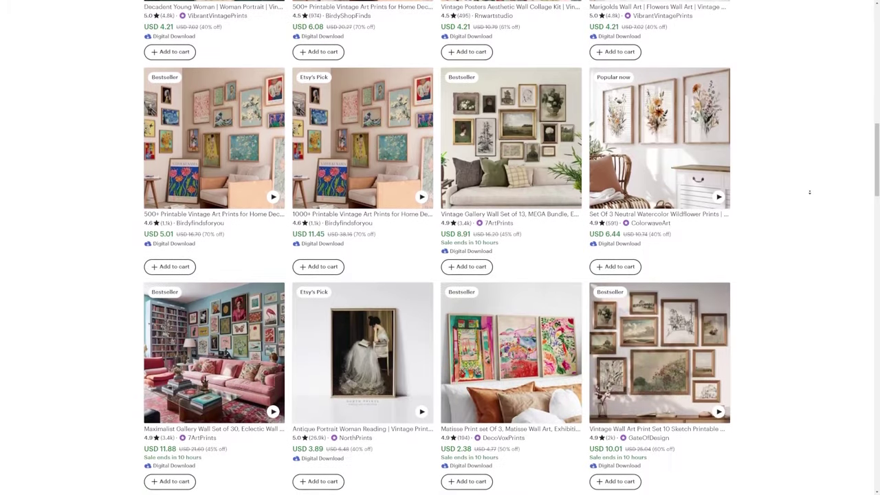
scroll(808, 191, "down", 3)
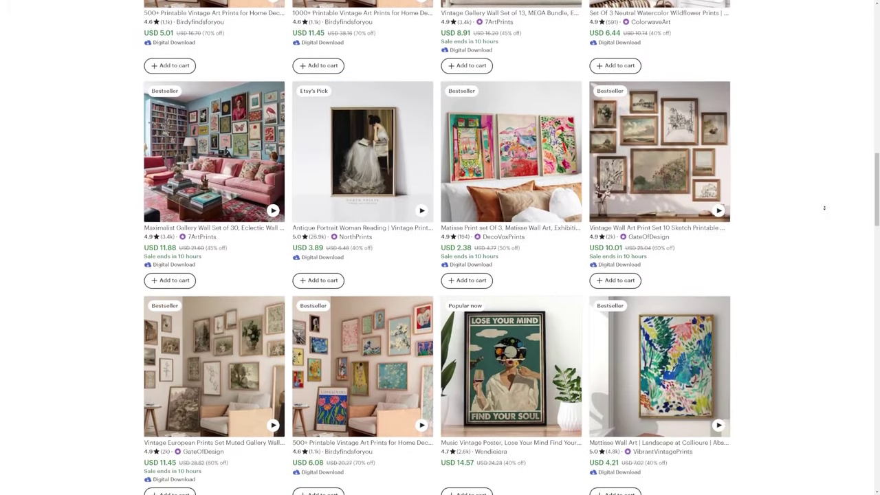
scroll(808, 185, "down", 4)
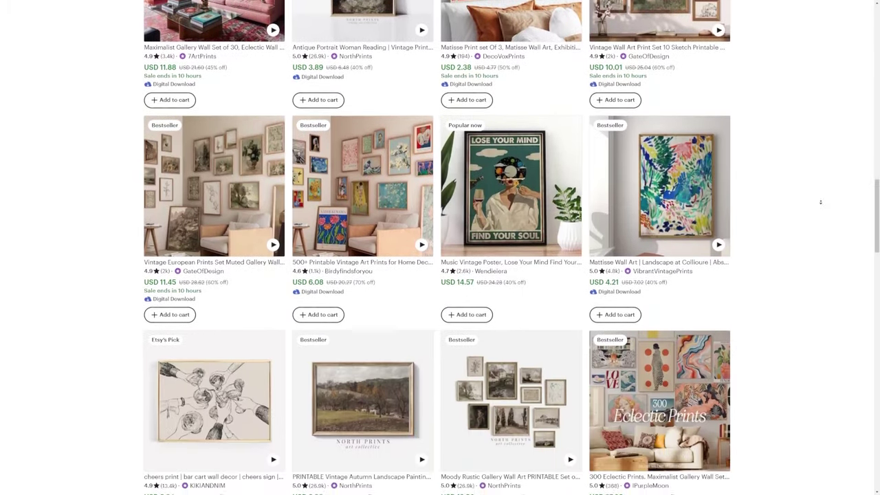
scroll(812, 190, "down", 2)
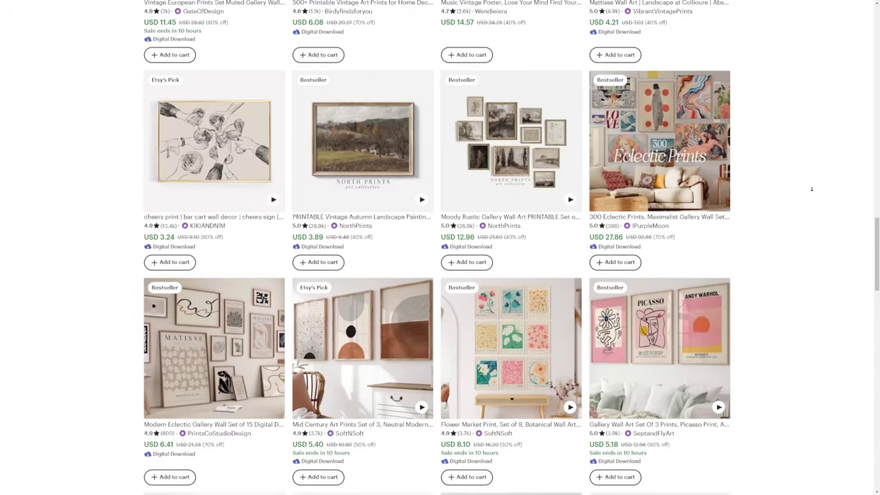
scroll(810, 189, "down", 1)
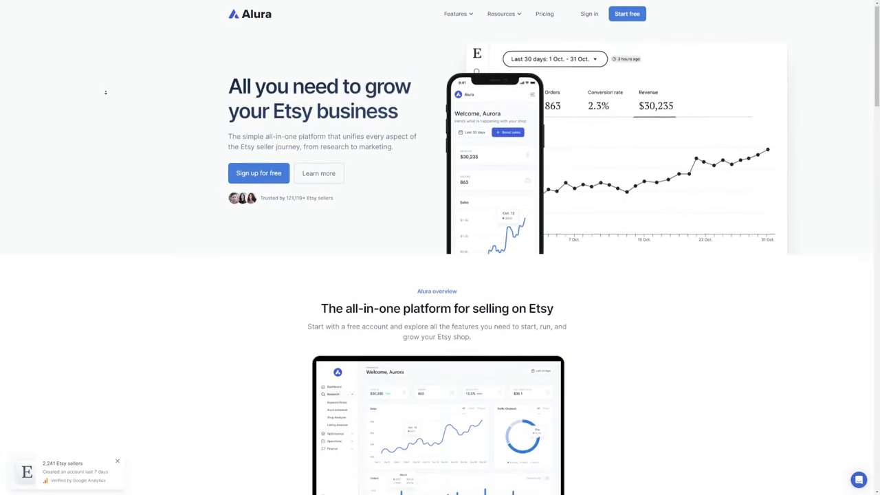
Expand Alura's research tools and open the MitArtPrints shop report.
scroll(107, 93, "down", 1)
scroll(111, 98, "down", 5)
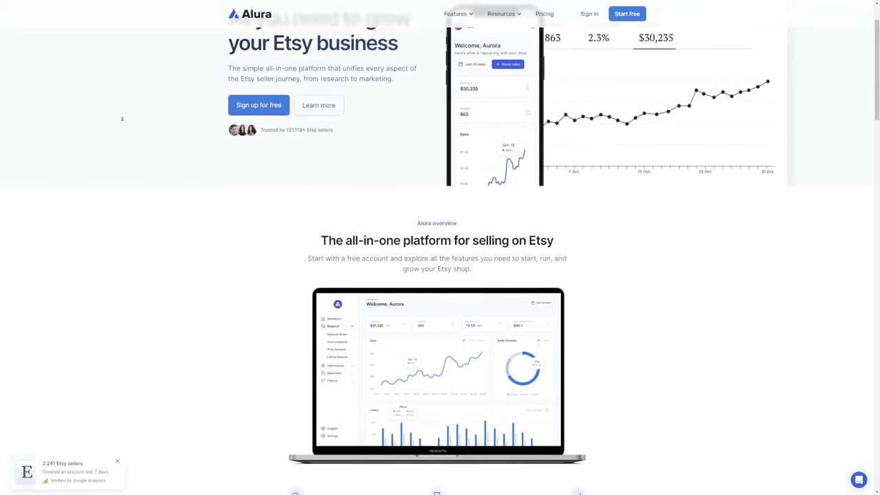
scroll(124, 108, "down", 1)
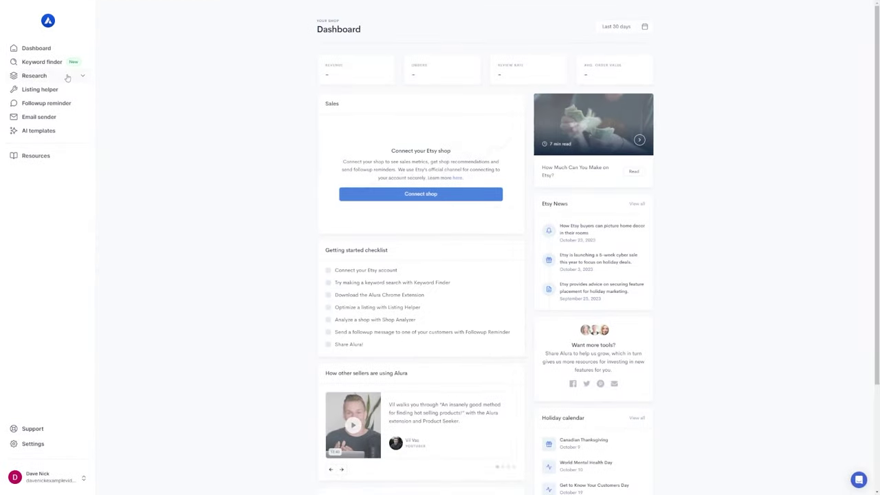
left_click(54, 80)
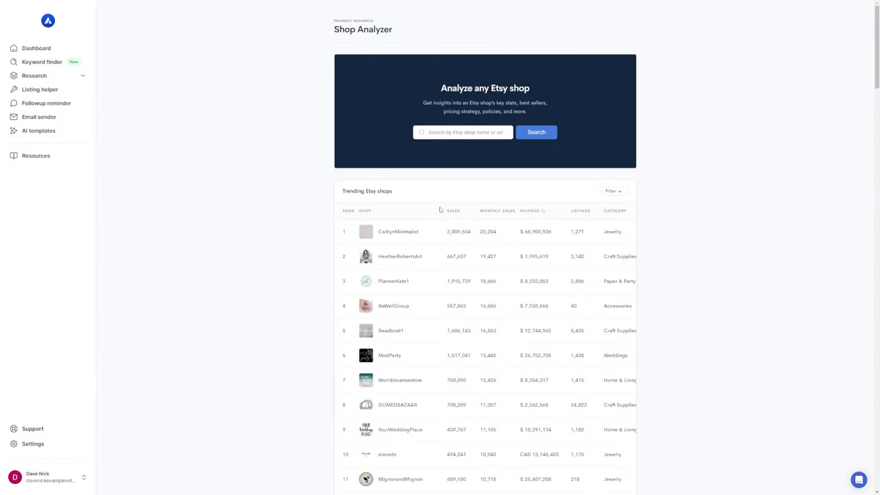
left_click(453, 242)
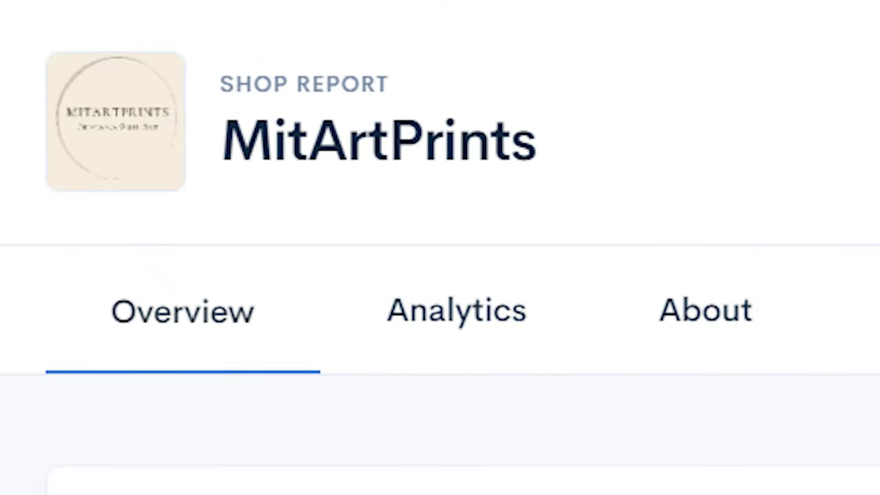
Page through the shop listings to page 3, then highlight the Etsy search result count.
scroll(440, 247, "down", 3)
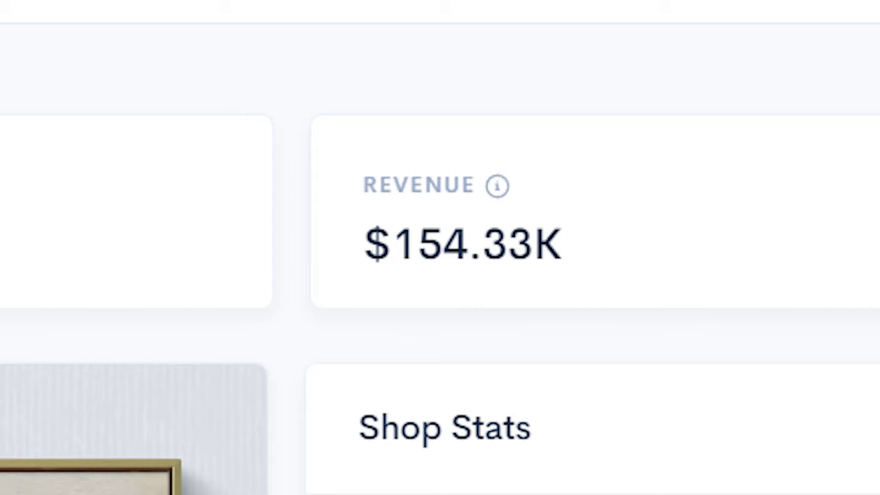
scroll(695, 188, "down", 5)
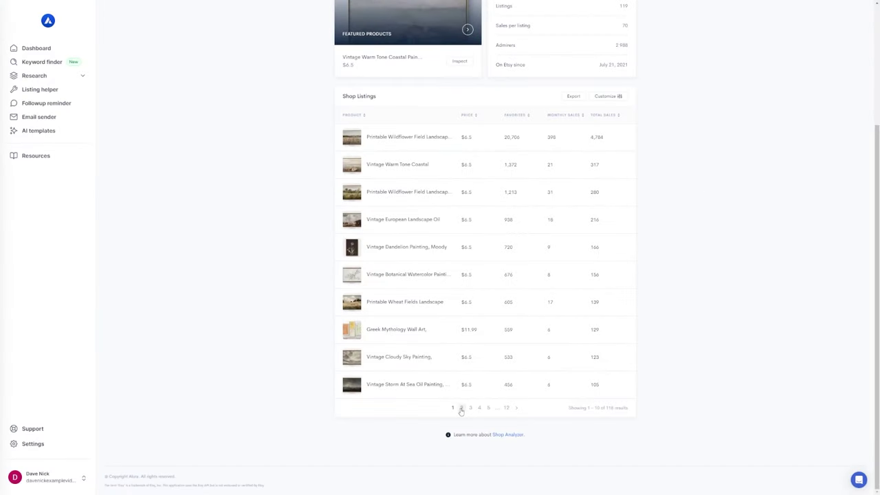
left_click(460, 409)
left_click(477, 408)
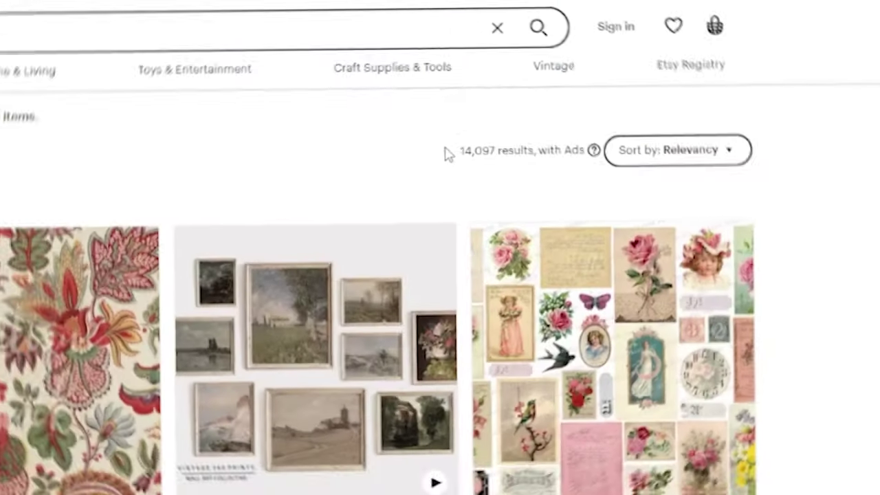
left_click_drag(424, 153, 501, 159)
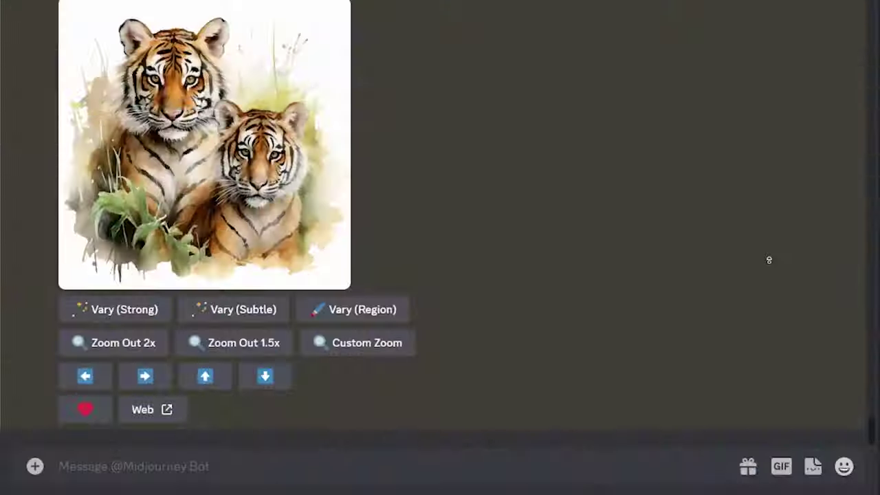
Scroll back through the watercolor tiger, parrot and elephant generations in the Midjourney Bot DM.
scroll(761, 245, "up", 2)
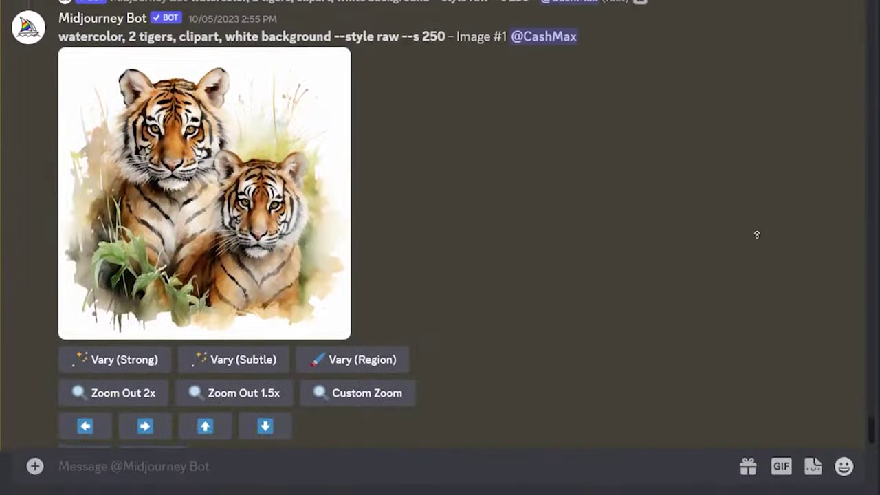
scroll(756, 235, "up", 5)
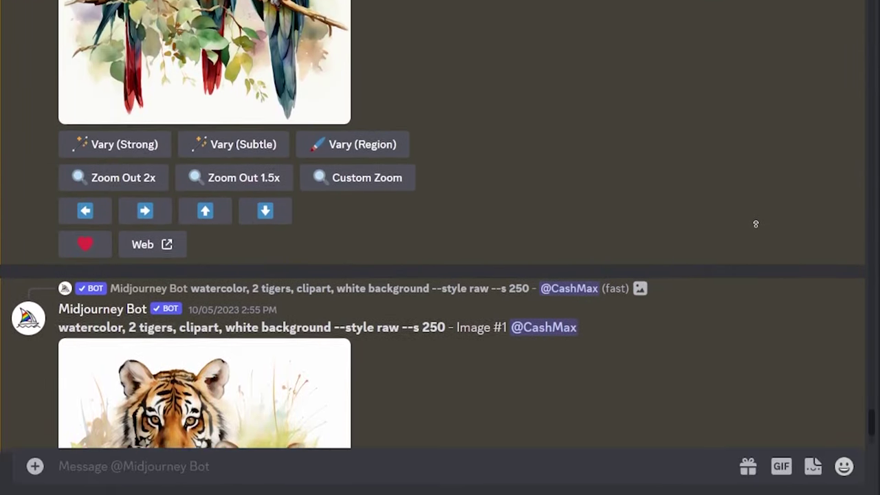
scroll(755, 224, "up", 10)
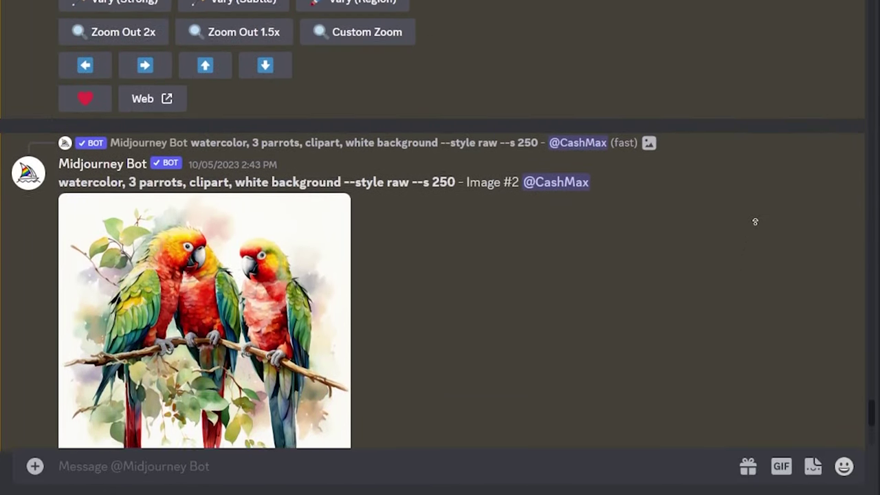
scroll(755, 221, "up", 10)
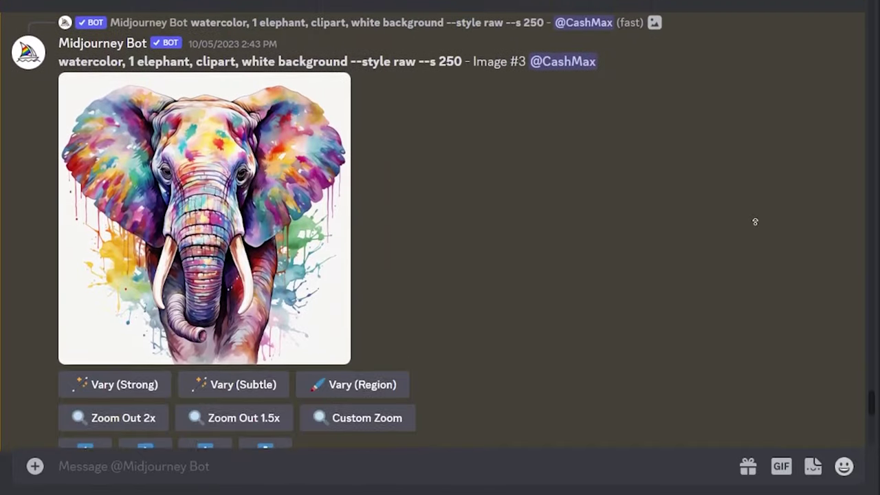
scroll(754, 222, "up", 10)
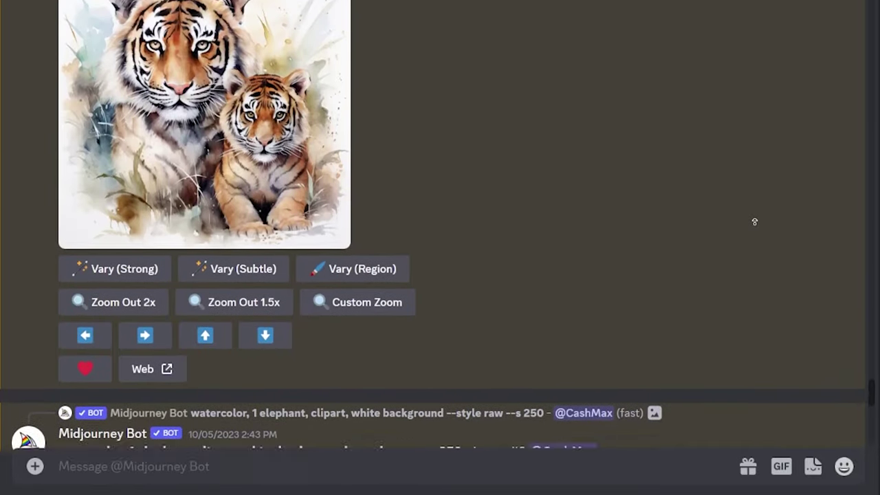
scroll(755, 222, "up", 1)
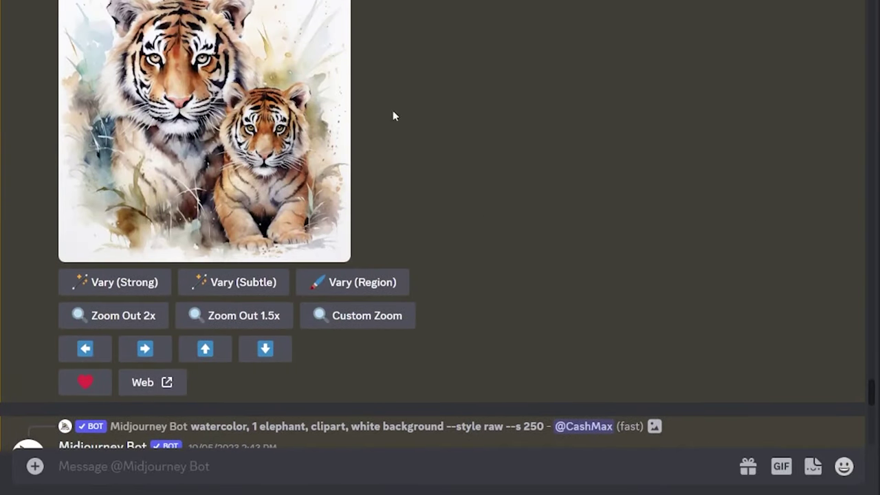
scroll(749, 389, "down", 15)
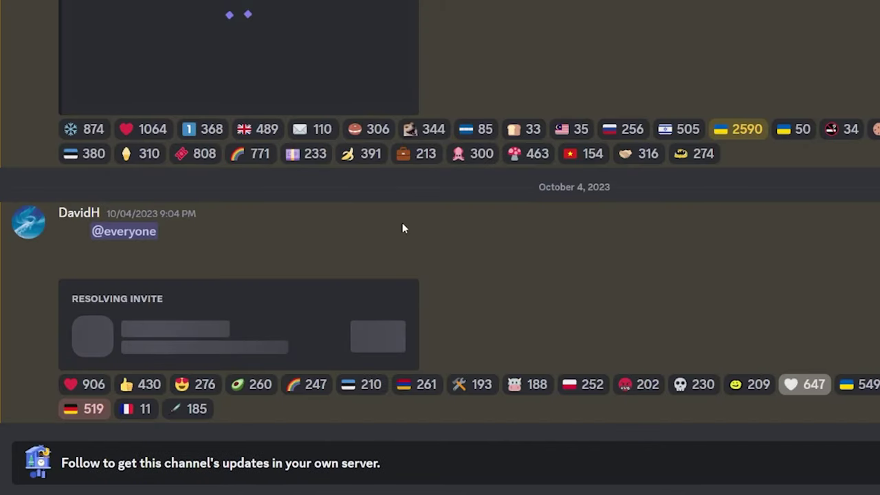
Scroll through the weekly office-hours posts in the Midjourney announcements channel.
scroll(464, 239, "up", 10)
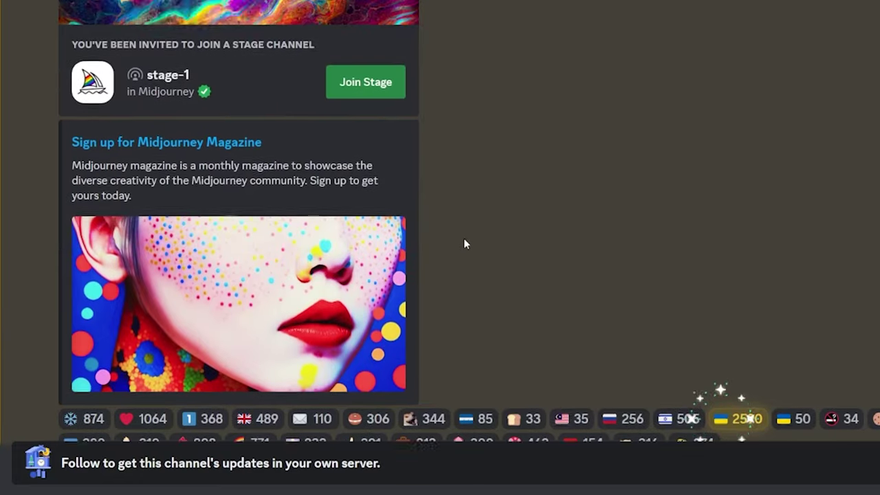
scroll(429, 236, "up", 2)
scroll(427, 236, "down", 7)
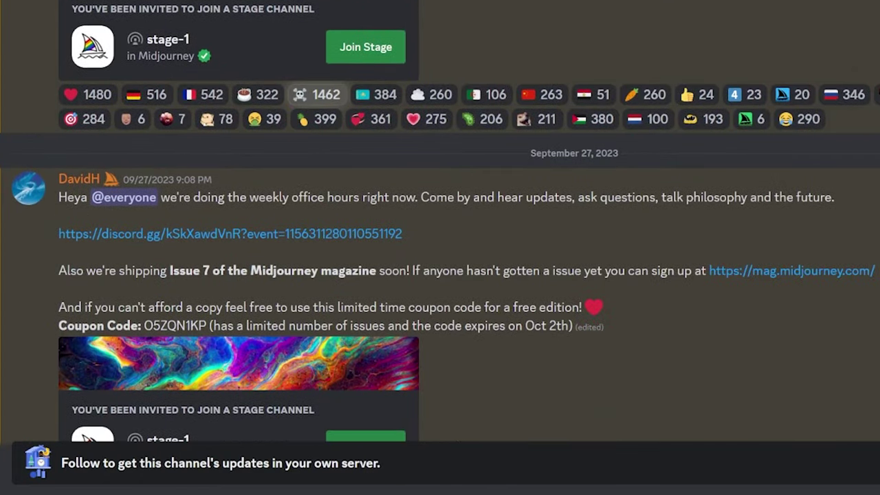
In #newbies-79, submit the /imagine countryside wildflowers-and-house prompt with --style raw --s 250.
key("alt+Down")
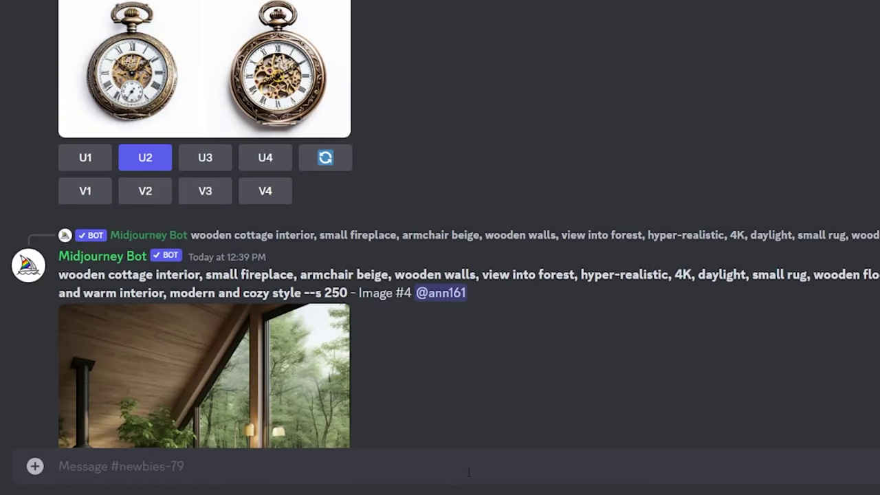
type("/ima")
key("Tab")
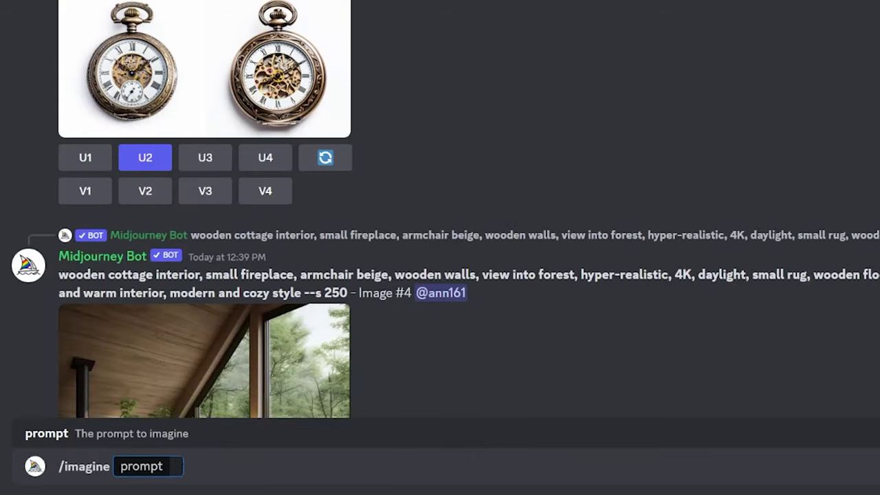
type("countryside field with white wildflowers and a house, acrylic style, landscape, artistic, realistic, vintage")
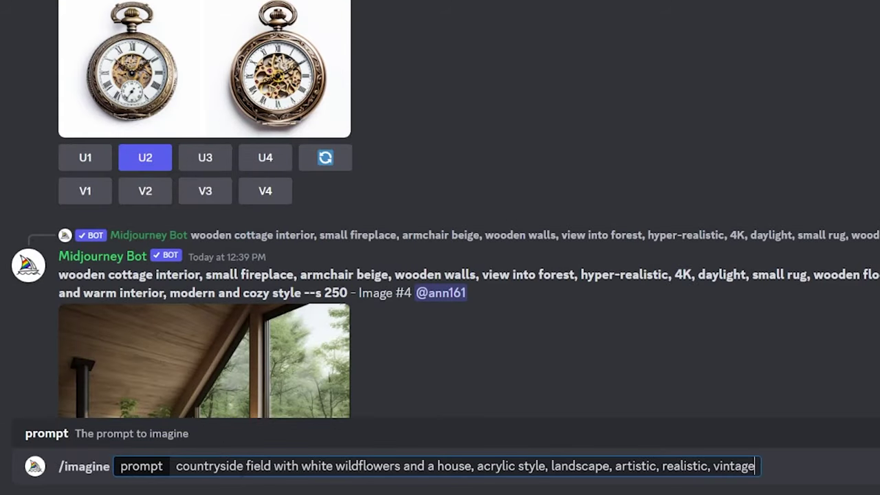
left_click_drag(246, 466, 759, 466)
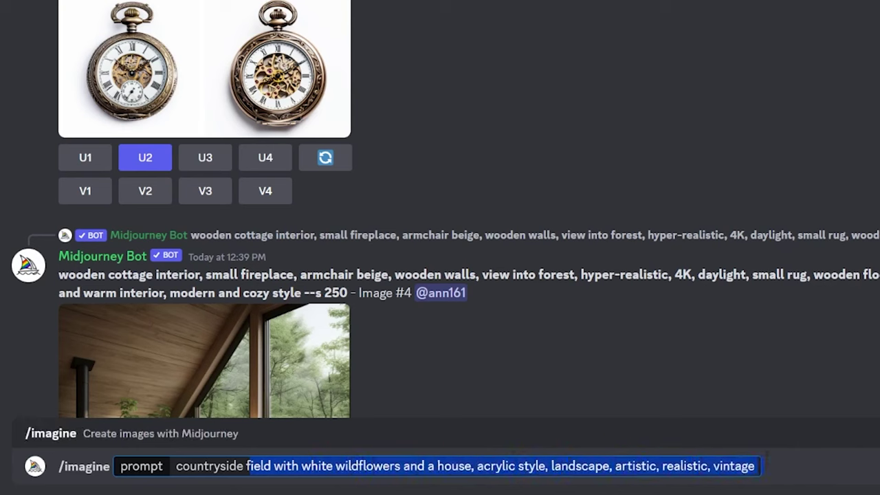
left_click(699, 349)
key("Return")
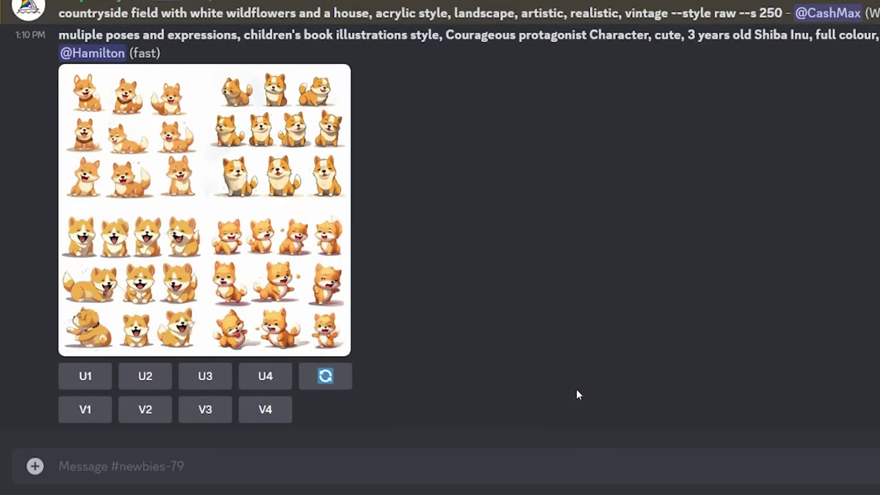
Preview the finished countryside grid and upscale image 3 (U3), the white house by the dirt path.
scroll(577, 392, "up", 3)
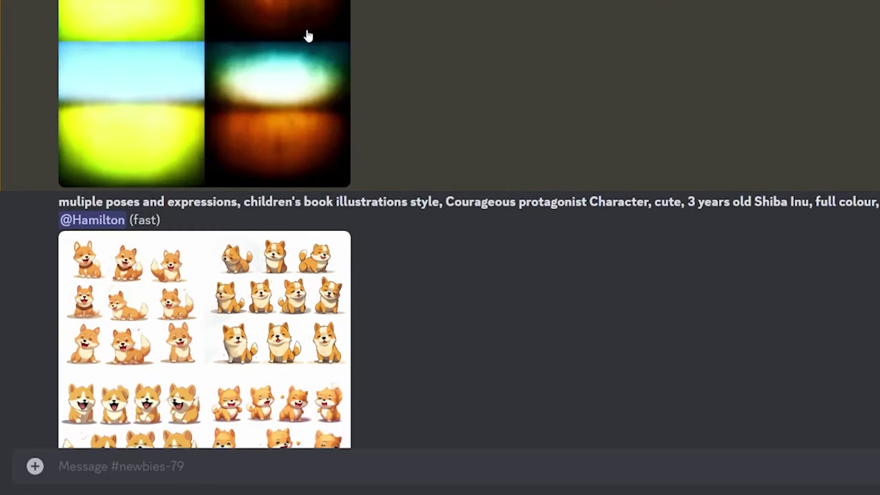
scroll(510, 162, "up", 2)
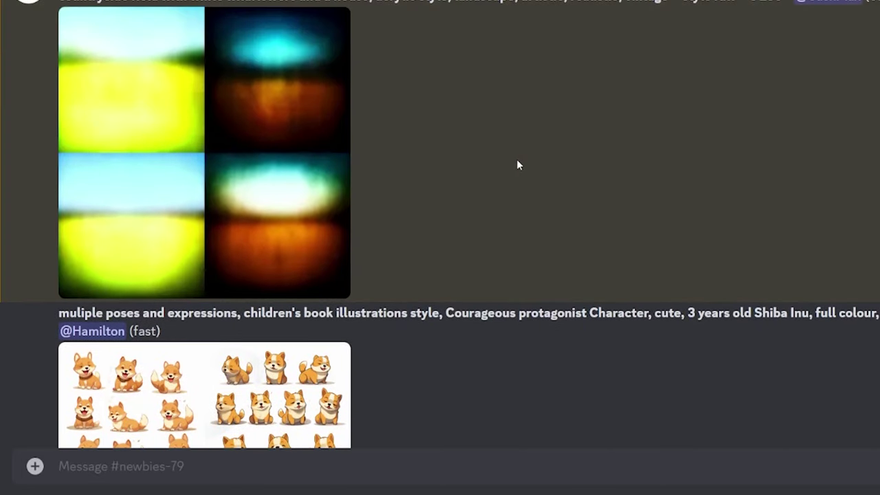
scroll(519, 165, "down", 1)
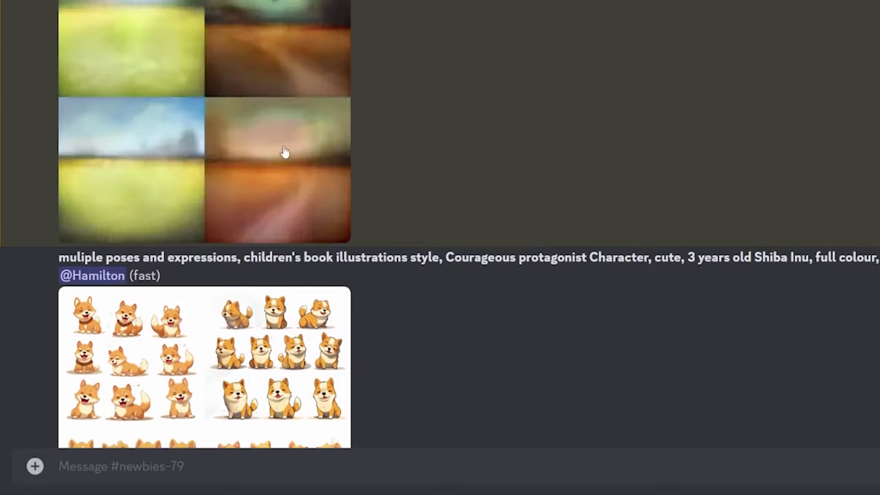
left_click(284, 152)
left_click(804, 149)
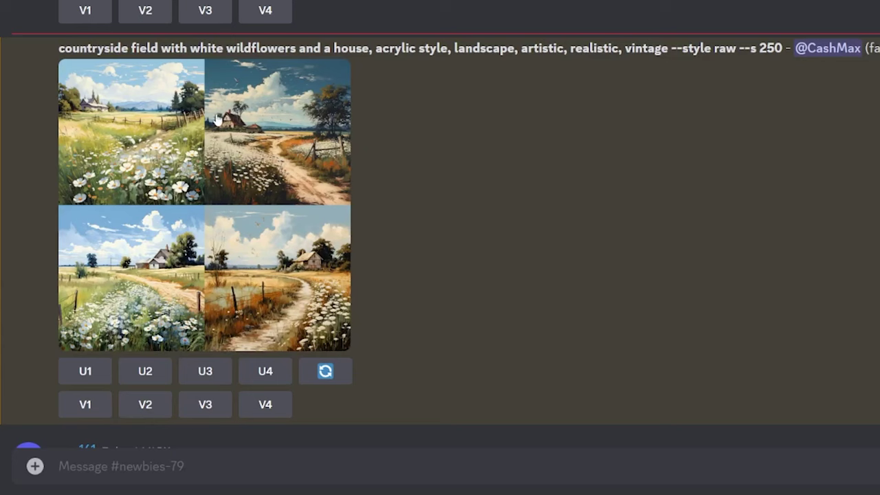
left_click(206, 371)
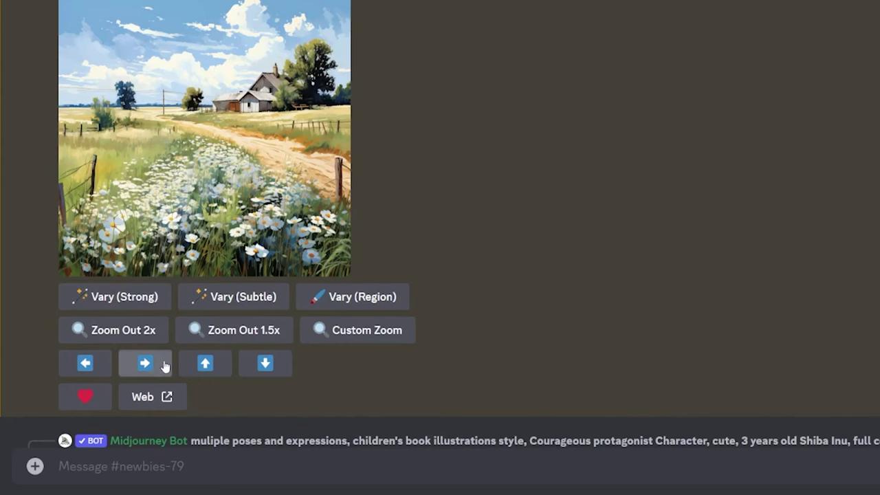
Open the upscale on the Midjourney website and view a related farmhouse image's pencil-drawing prompt.
left_click(153, 399)
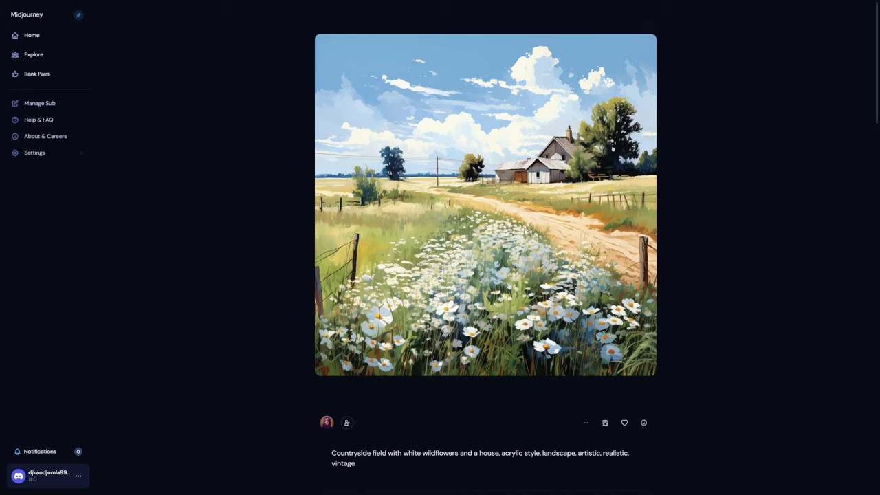
scroll(731, 165, "down", 5)
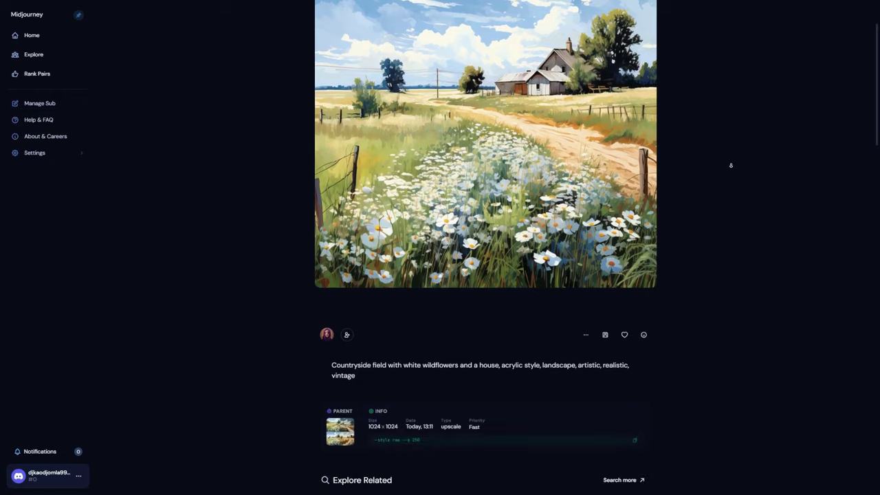
scroll(731, 168, "down", 5)
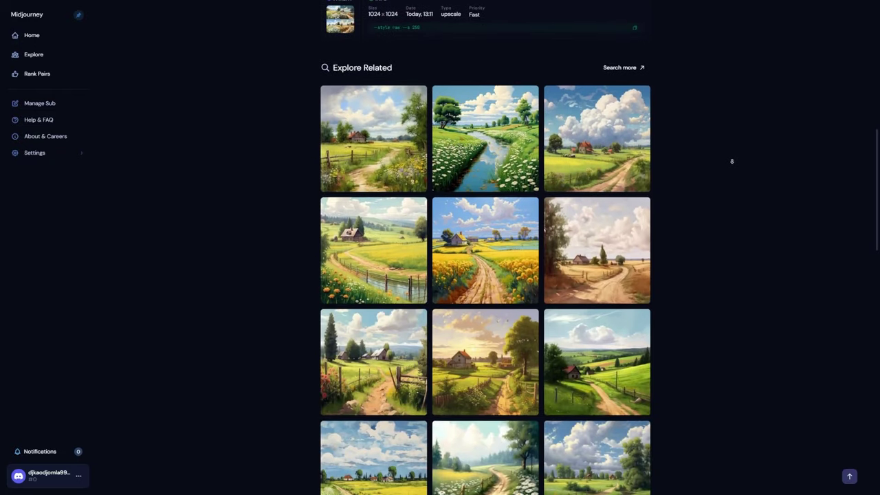
scroll(736, 158, "down", 5)
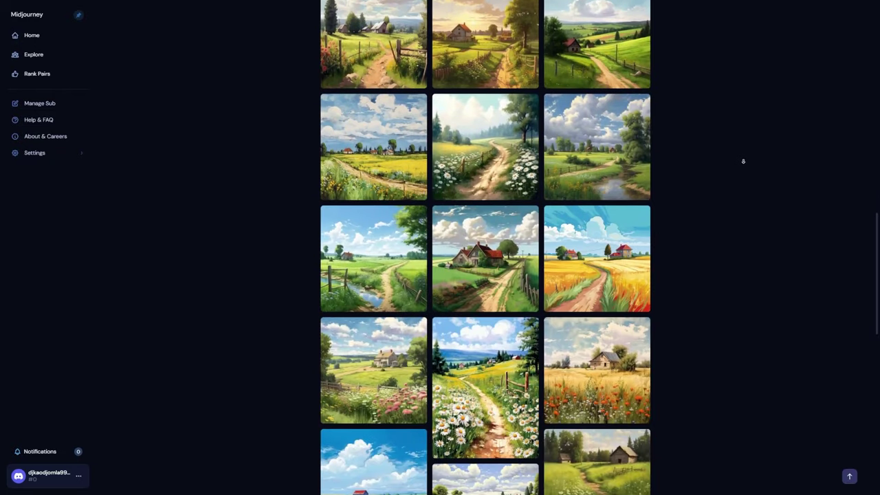
scroll(747, 154, "down", 1)
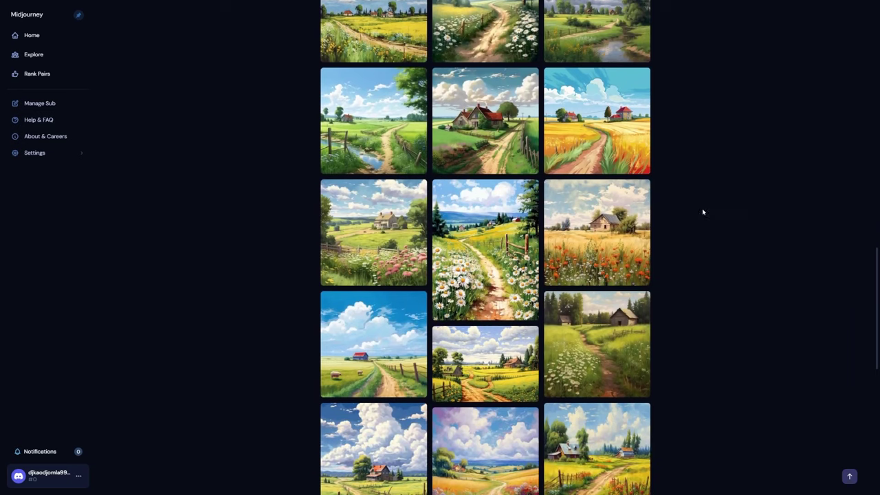
left_click(374, 211)
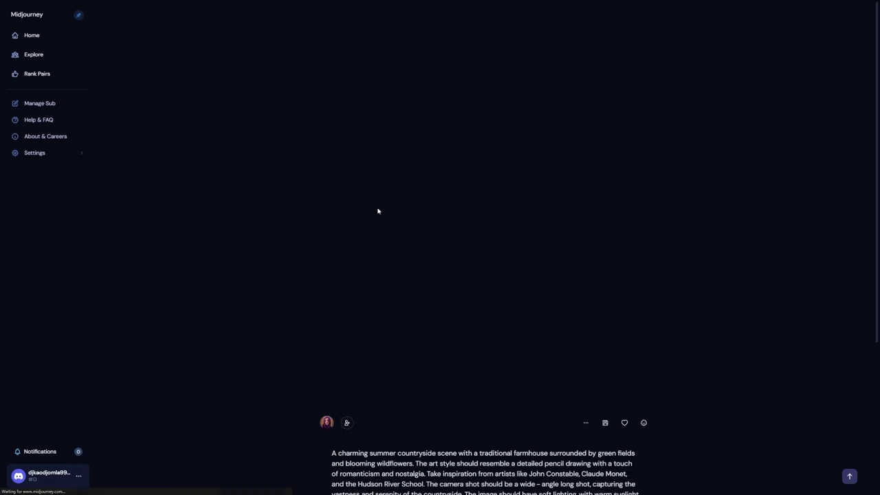
scroll(507, 255, "down", 3)
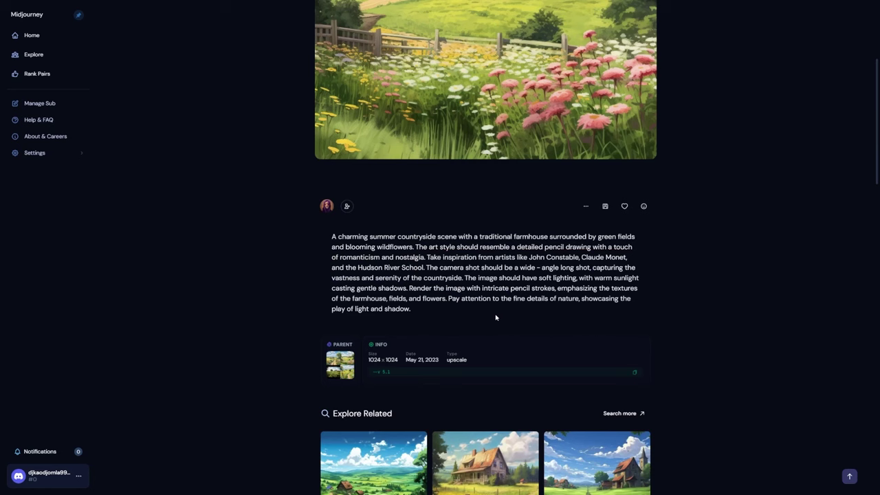
scroll(746, 296, "up", 3)
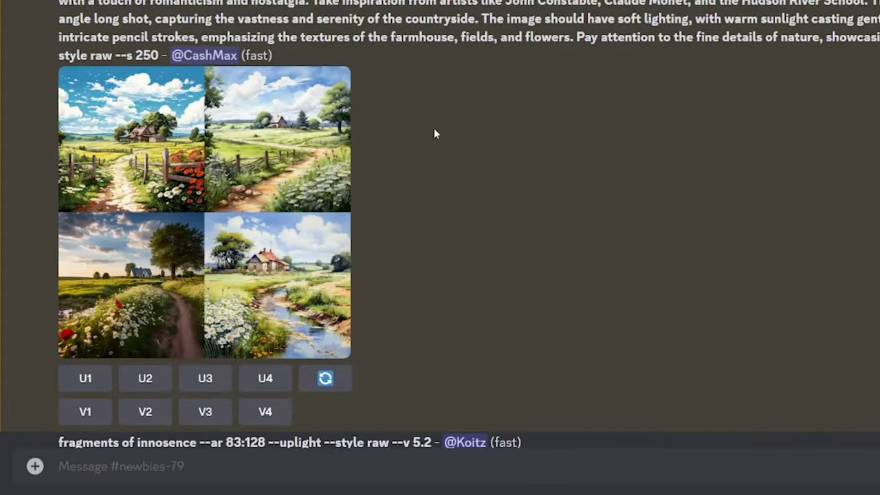
Select part of the landscape prompt text and enlarge the four-image countryside grid.
left_click_drag(59, 18, 350, 36)
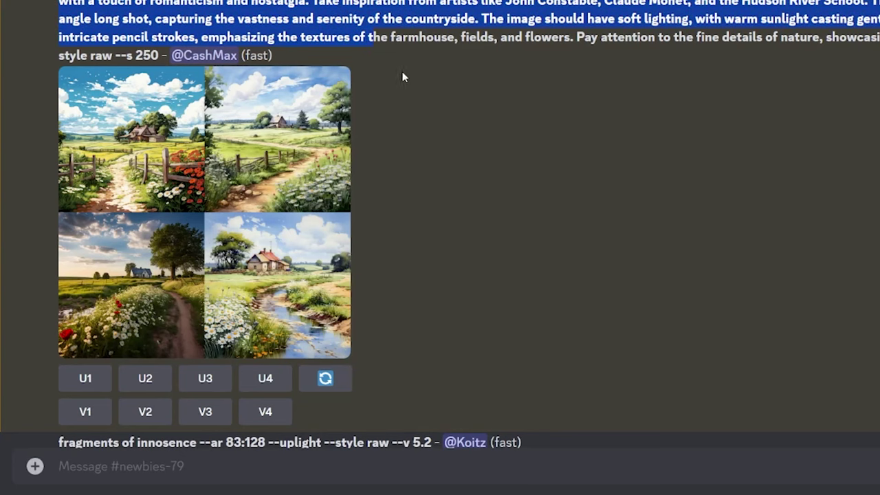
left_click(256, 148)
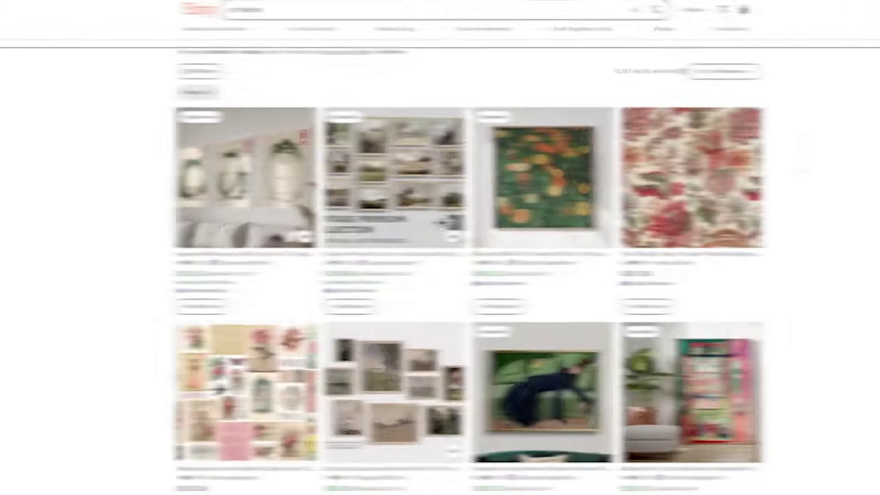
scroll(773, 171, "down", 2)
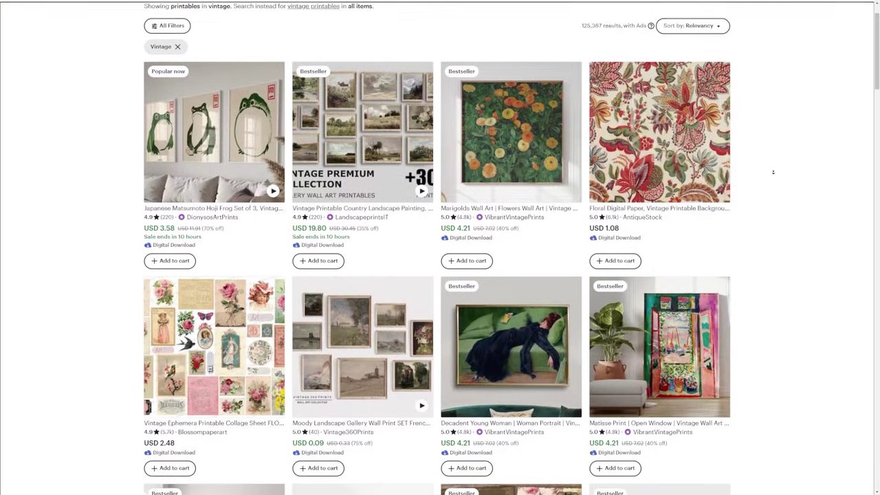
scroll(772, 172, "down", 2)
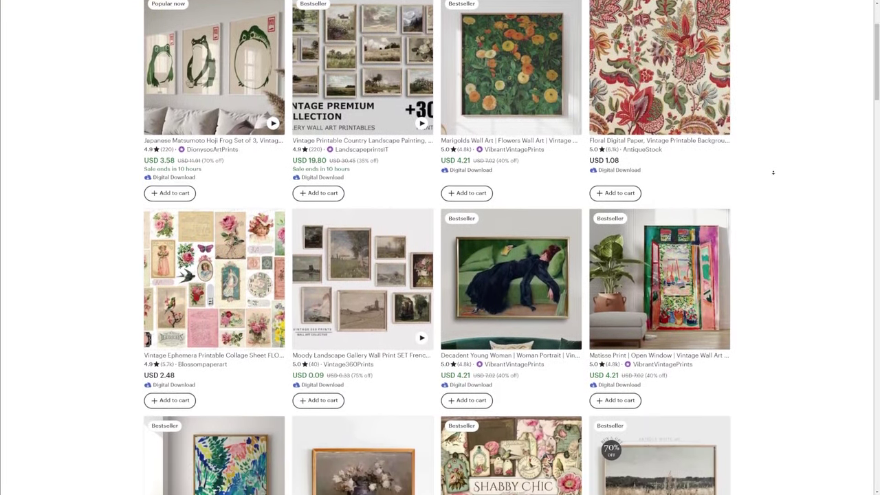
scroll(773, 171, "down", 4)
scroll(398, 268, "down", 1)
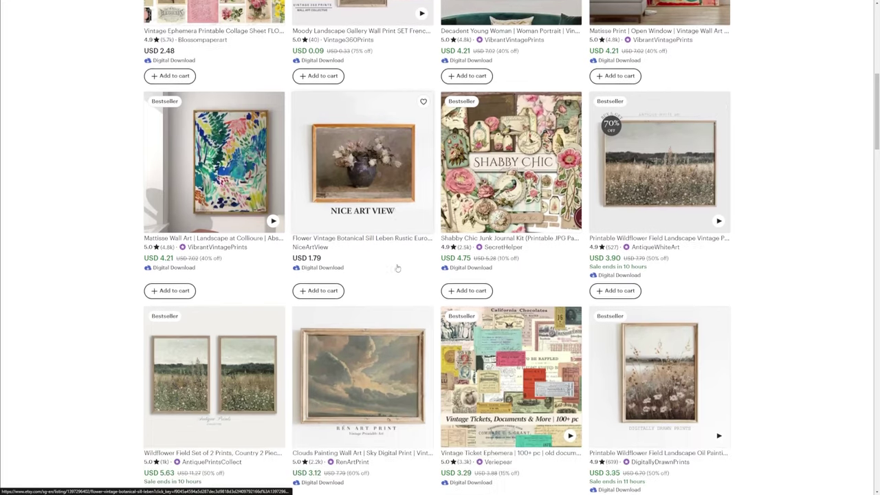
scroll(397, 268, "down", 5)
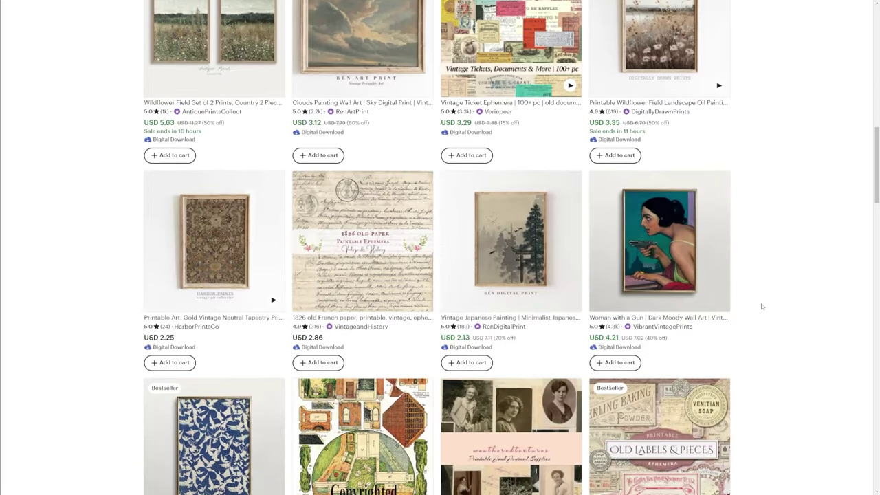
scroll(761, 305, "down", 3)
scroll(762, 307, "down", 4)
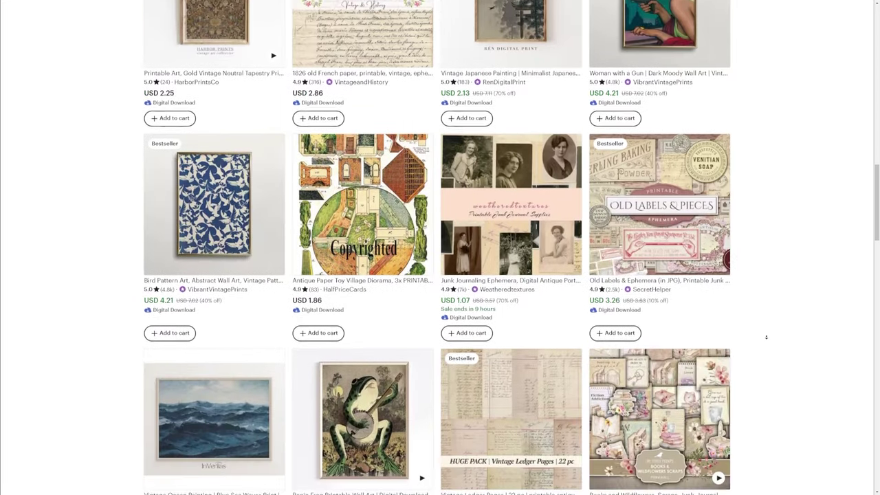
scroll(765, 337, "down", 3)
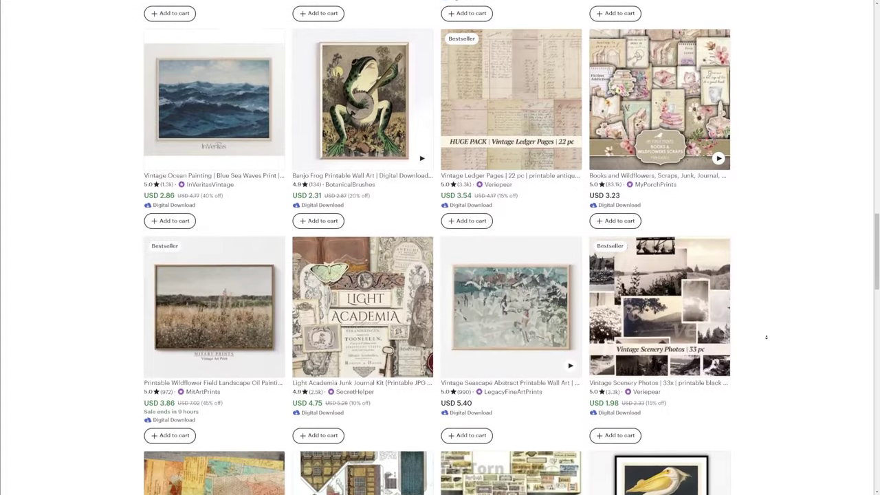
scroll(766, 325, "down", 1)
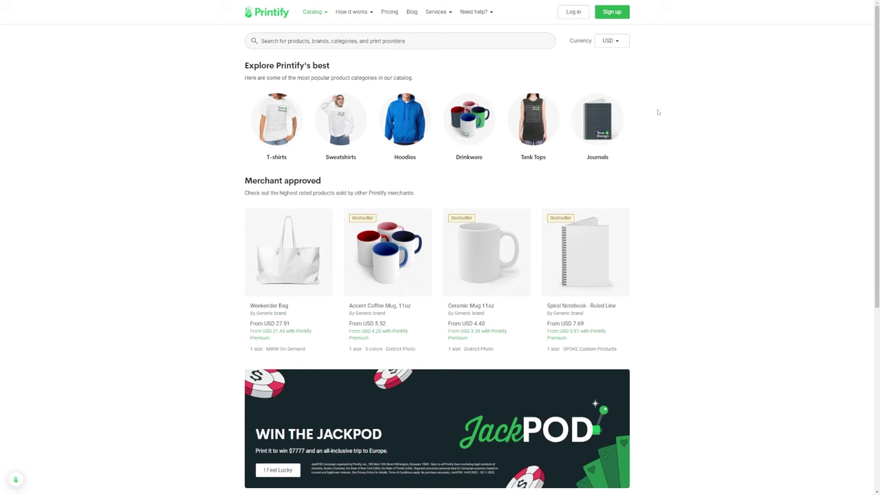
scroll(659, 132, "down", 2)
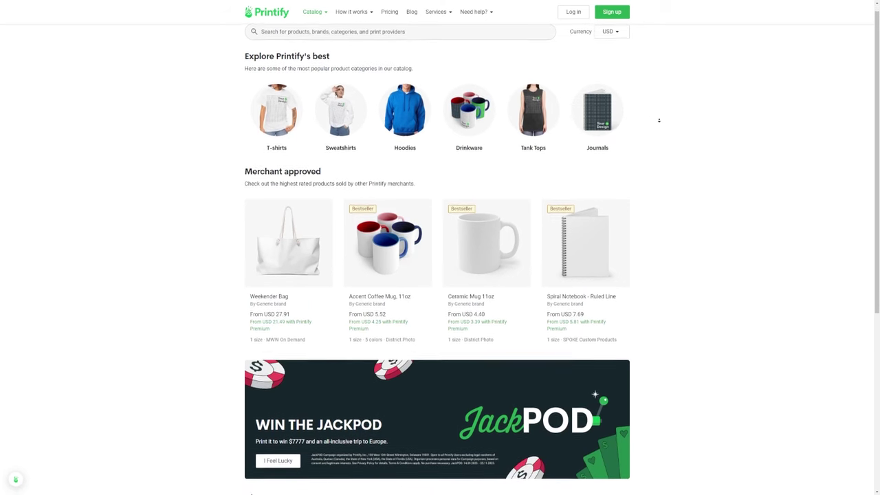
scroll(659, 131, "down", 3)
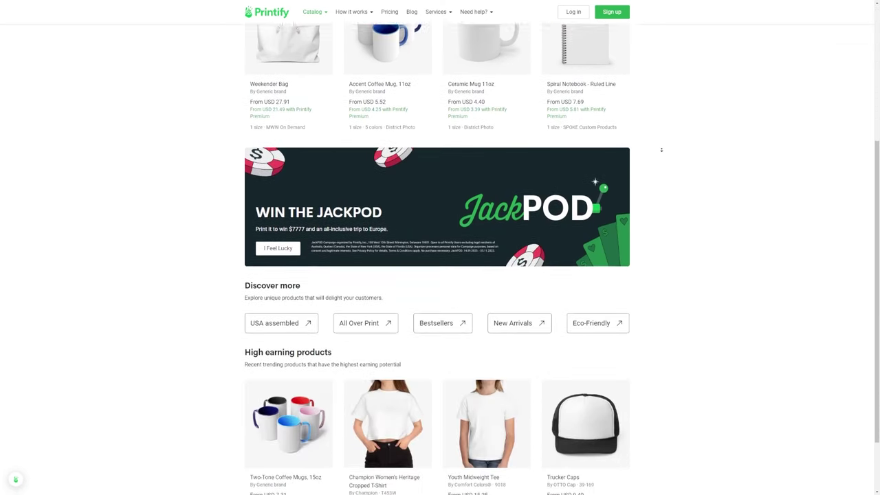
scroll(550, 275, "up", 4)
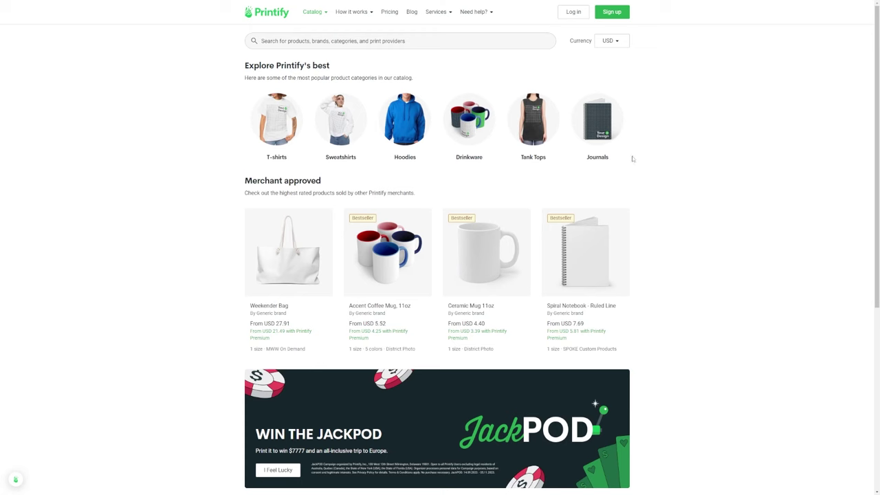
left_click(314, 14)
mouse_move(311, 15)
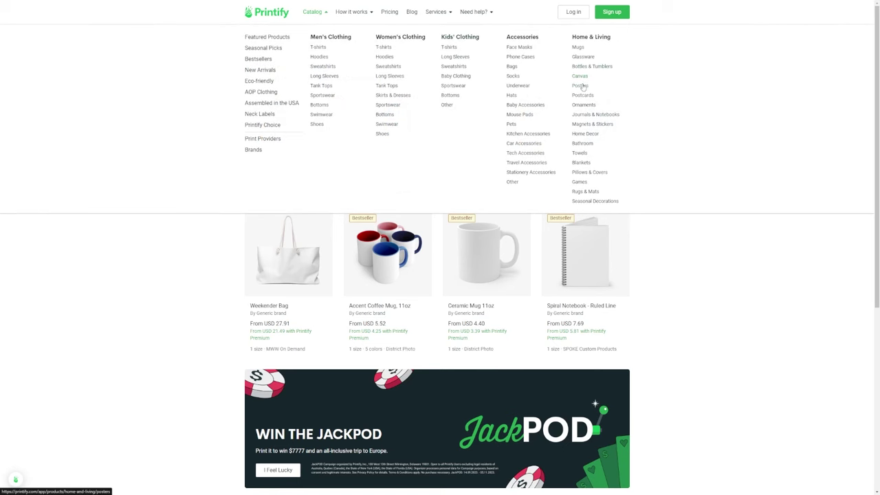
Choose the 14" × 11" Framed Horizontal Poster from all posters and start designing it.
left_click(581, 85)
scroll(697, 259, "down", 3)
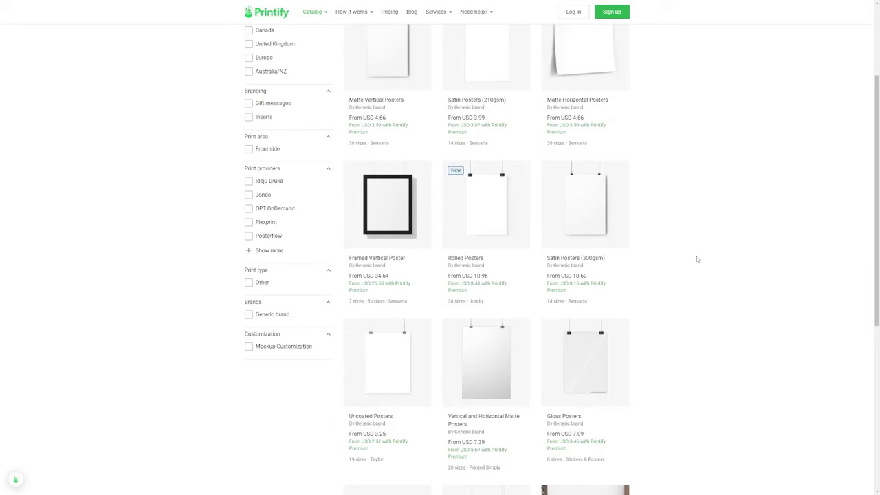
scroll(694, 272, "down", 3)
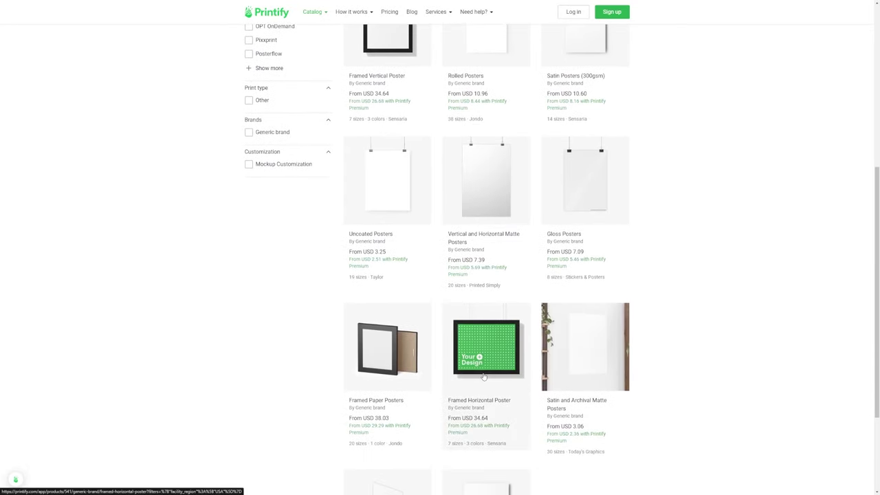
left_click(484, 377)
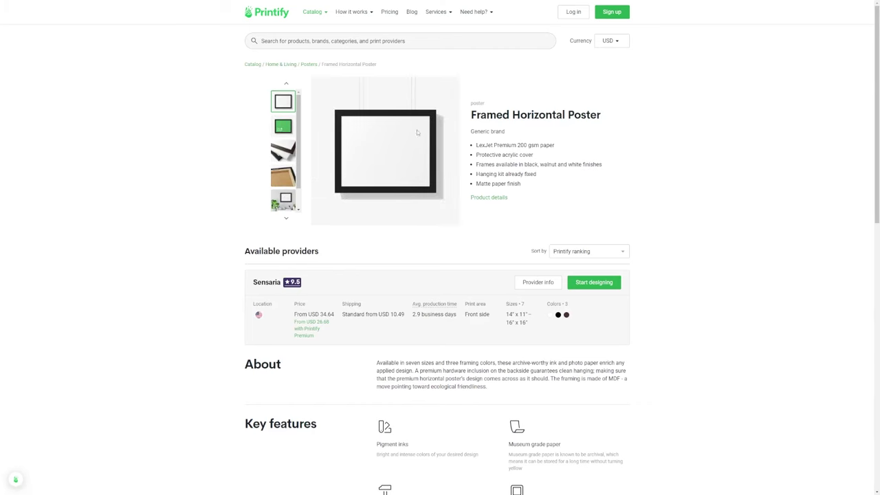
left_click(594, 281)
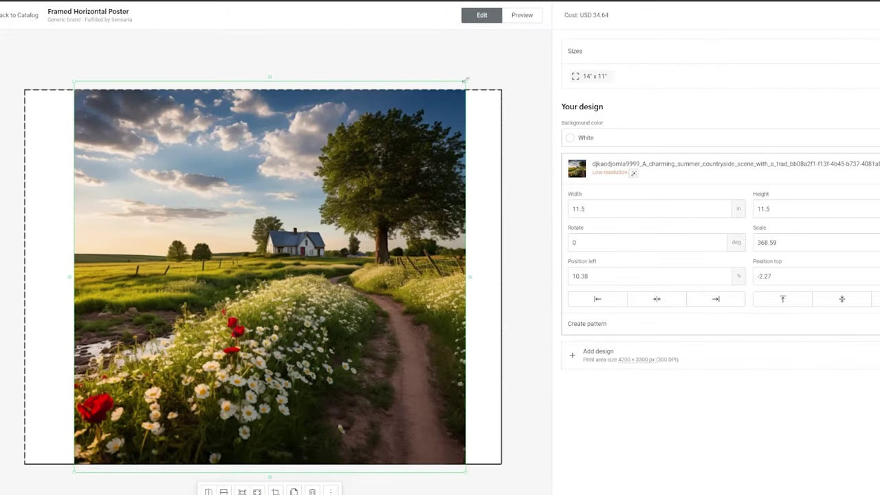
Scale the countryside image to 14.34 × 14.34 in to cover the 14×11 print area, then preview it framed.
left_click_drag(465, 81, 532, 14)
left_click_drag(477, 147, 426, 104)
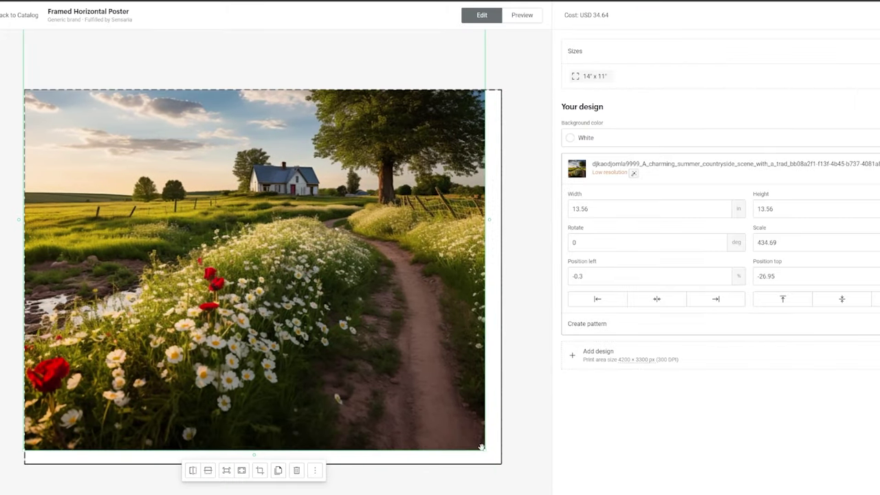
left_click_drag(481, 447, 501, 464)
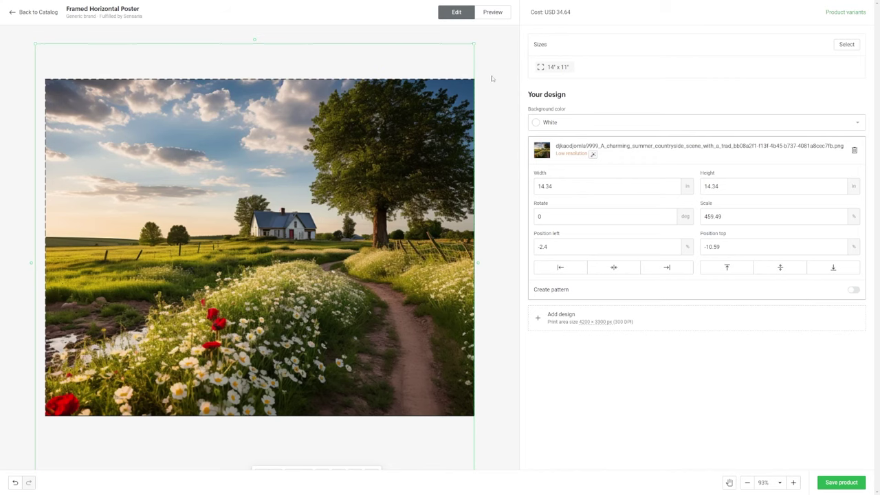
left_click(492, 12)
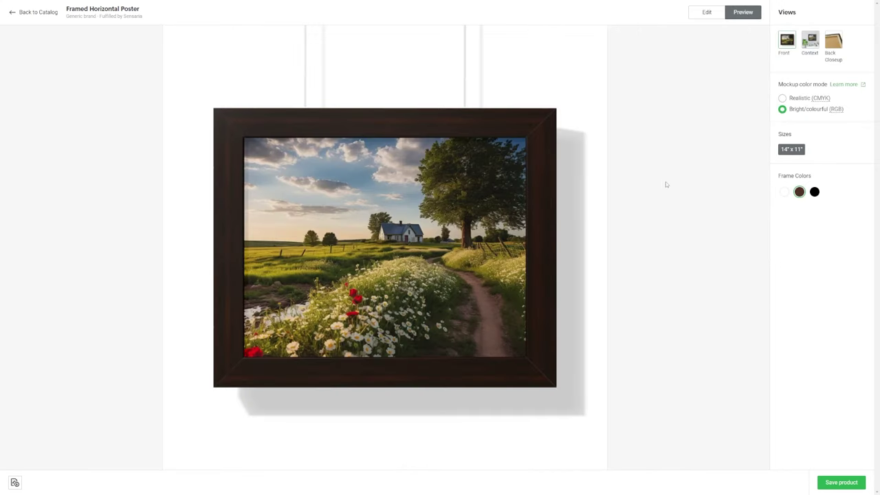
Preview the poster in black and white frames, then save it as a product.
left_click(815, 193)
left_click(784, 193)
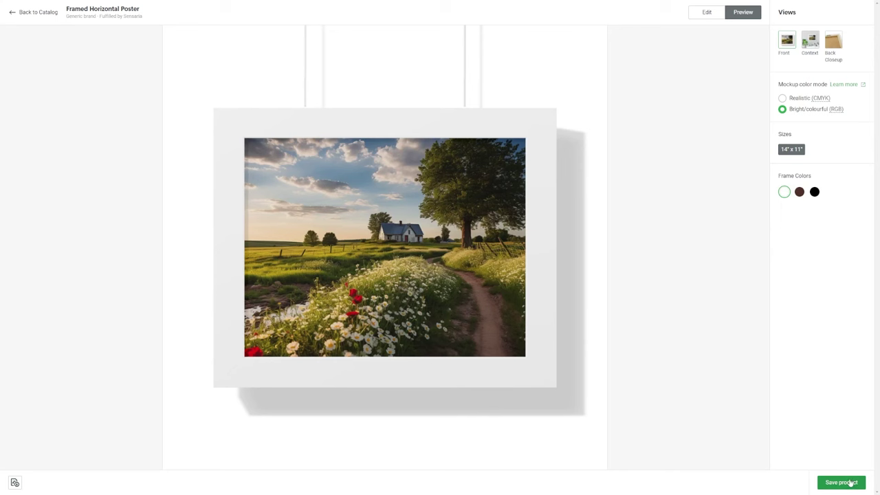
left_click(841, 483)
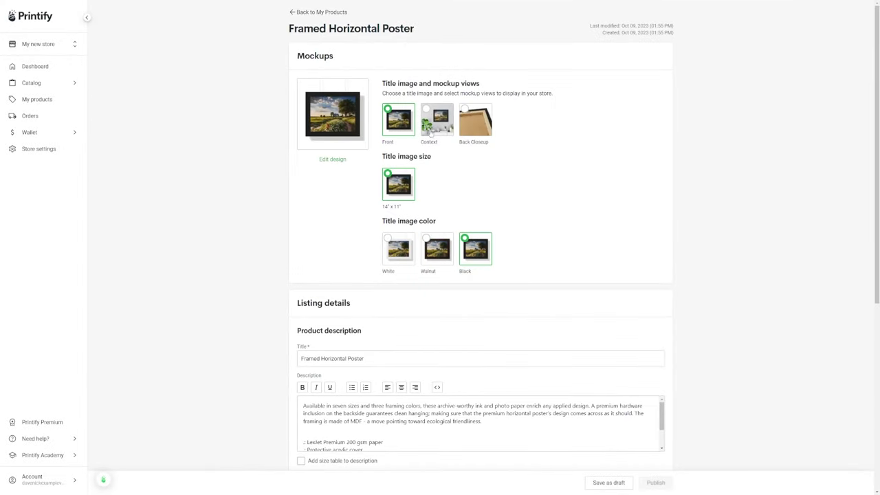
left_click(433, 131)
left_click(476, 131)
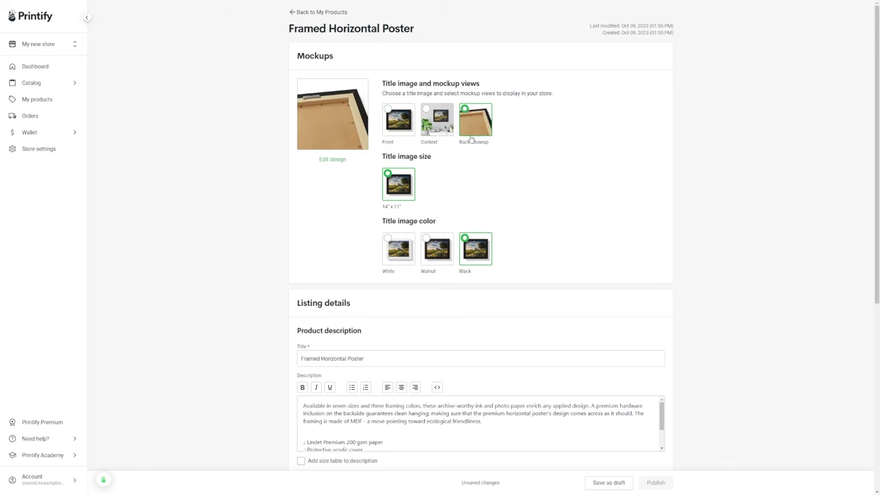
left_click(434, 134)
left_click(409, 132)
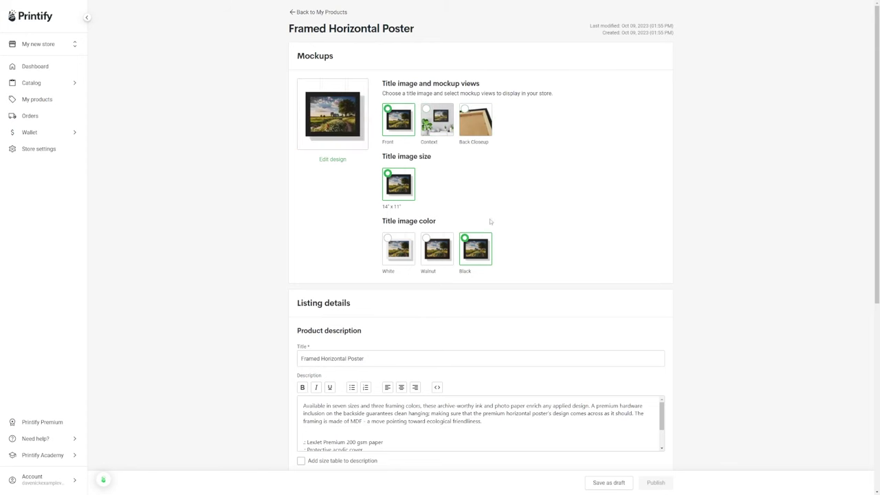
scroll(692, 217, "down", 3)
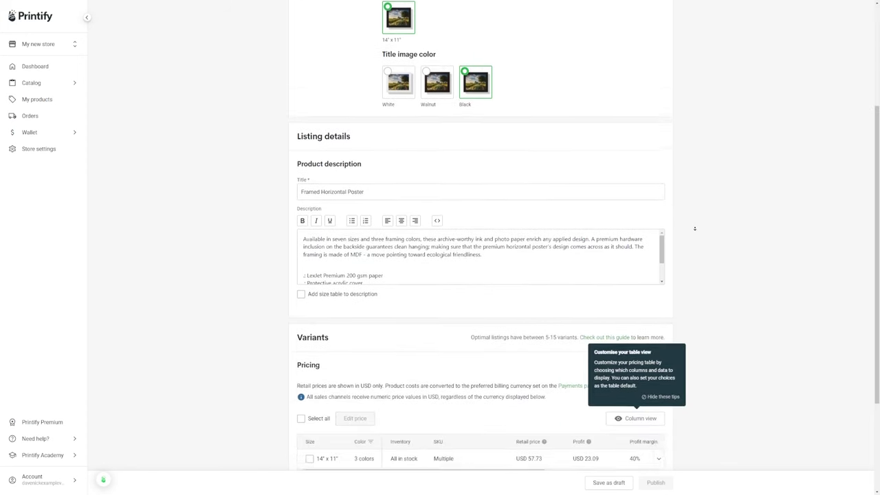
scroll(694, 228, "down", 1)
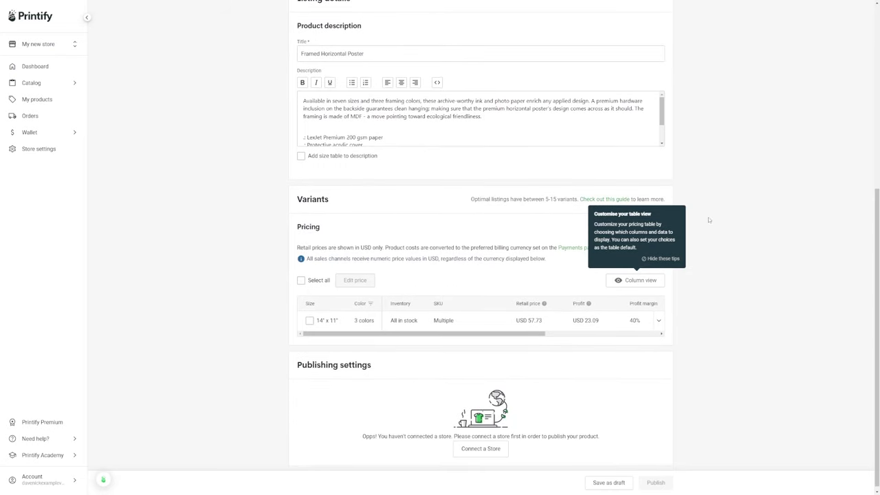
scroll(708, 219, "up", 4)
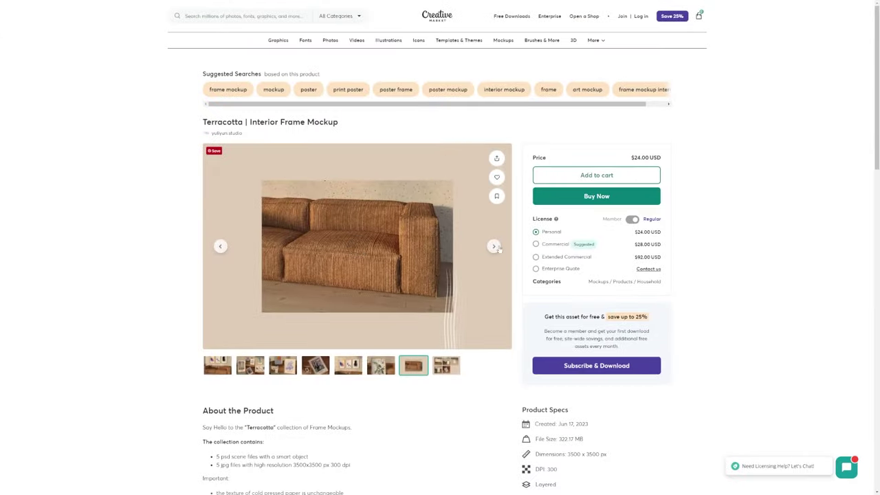
Browse the Terracotta mockup example images and highlight the line about the included PSD files.
left_click(495, 247)
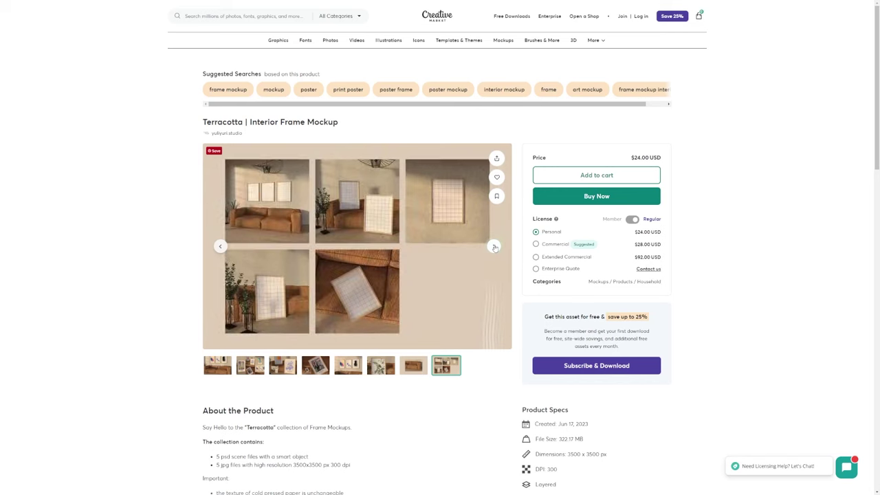
left_click(494, 247)
left_click(493, 247)
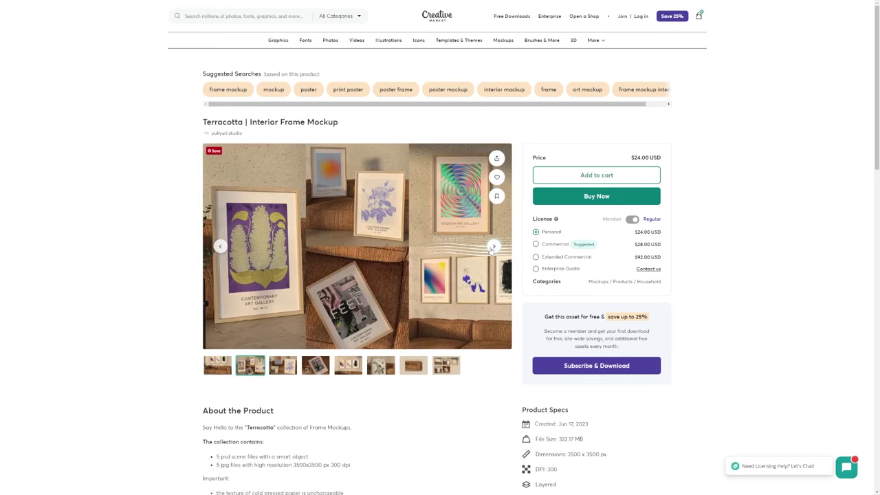
left_click(493, 246)
scroll(358, 246, "down", 3)
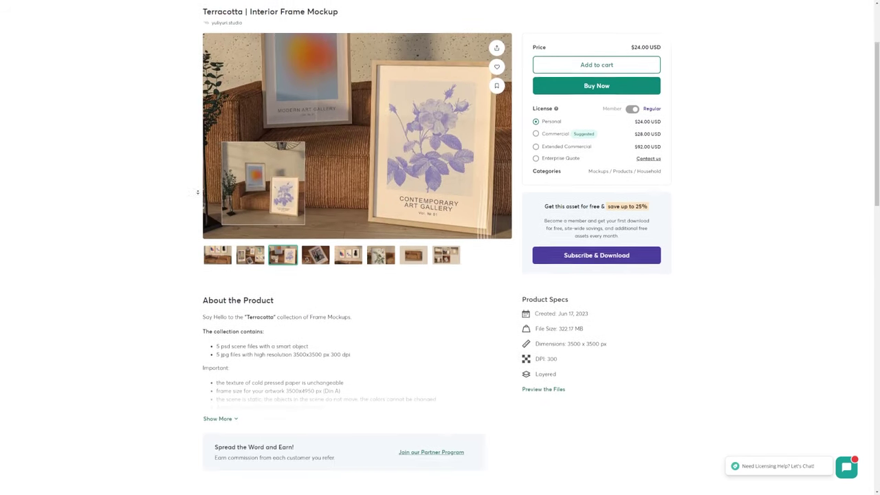
scroll(282, 182, "down", 2)
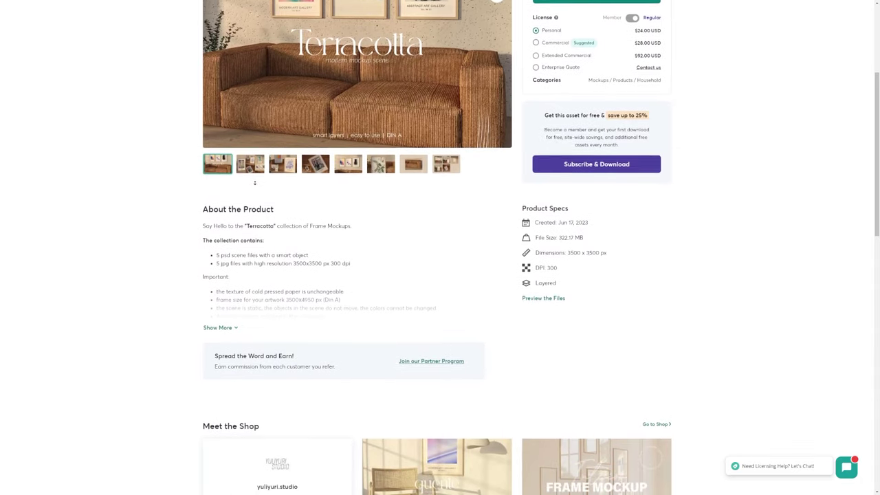
scroll(282, 182, "down", 1)
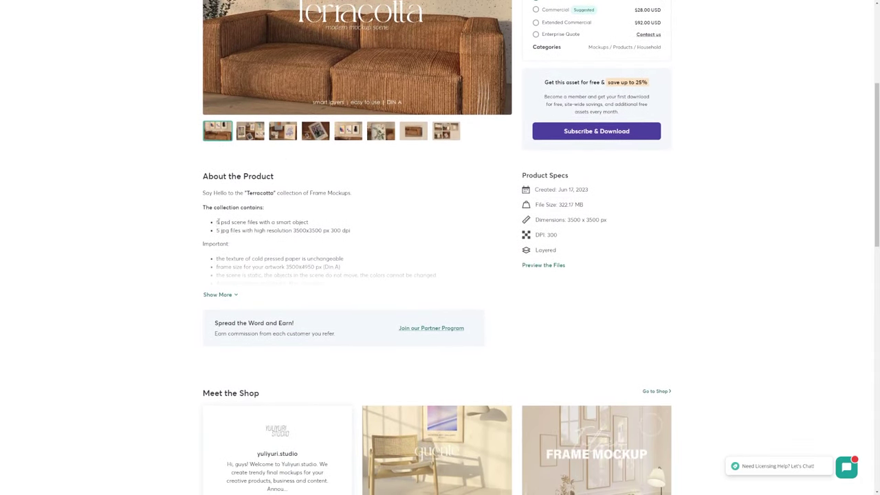
mouse_move(218, 222)
left_mouse_down()
mouse_move(231, 223)
mouse_move(230, 232)
left_mouse_up()
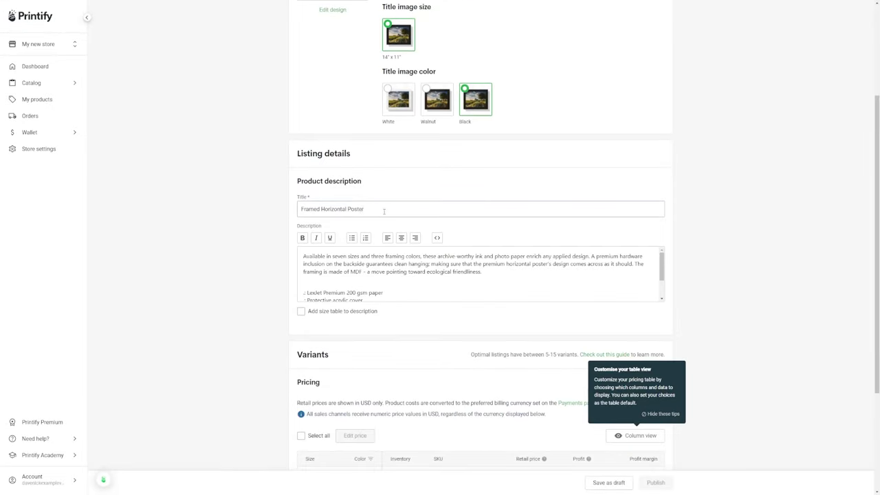
Select the poster's title and description text, then dismiss the table-view customisation tip.
left_click_drag(364, 209, 294, 212)
left_click(328, 259)
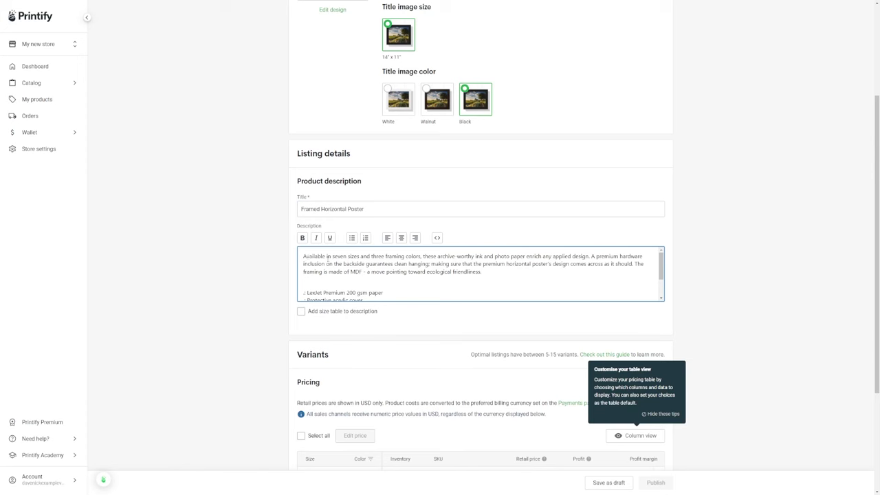
left_click_drag(305, 256, 455, 305)
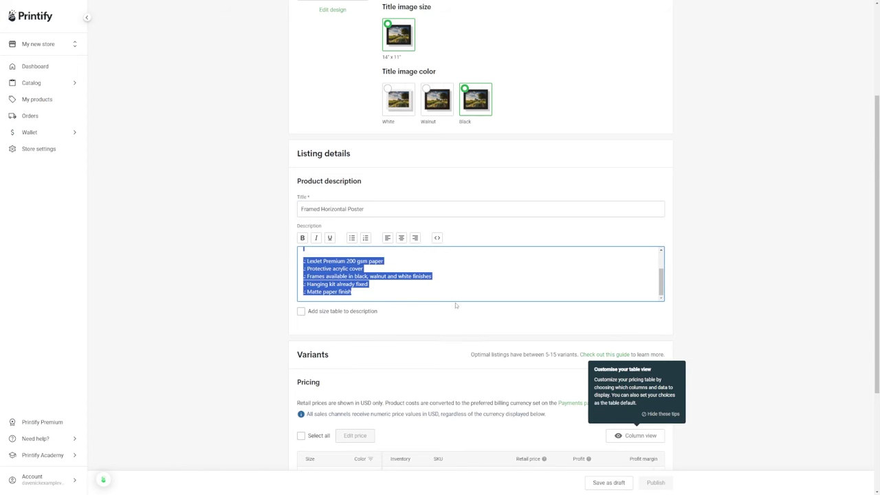
scroll(519, 281, "up", 3)
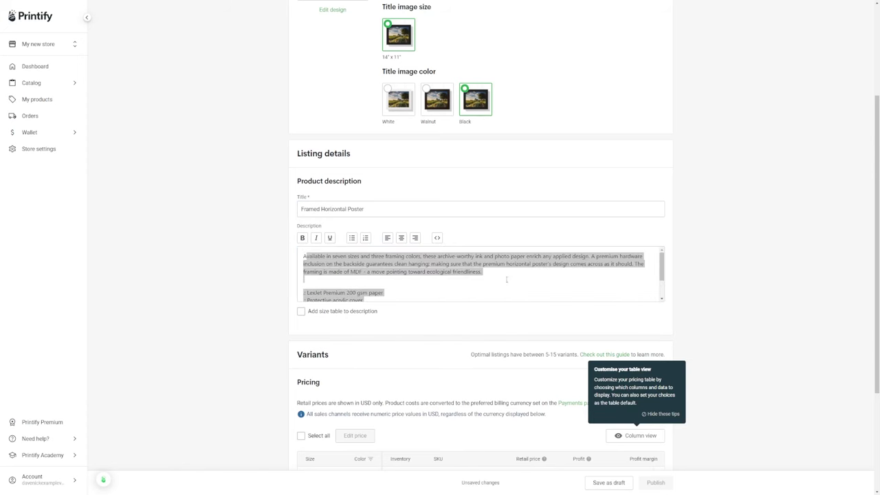
left_click(426, 263)
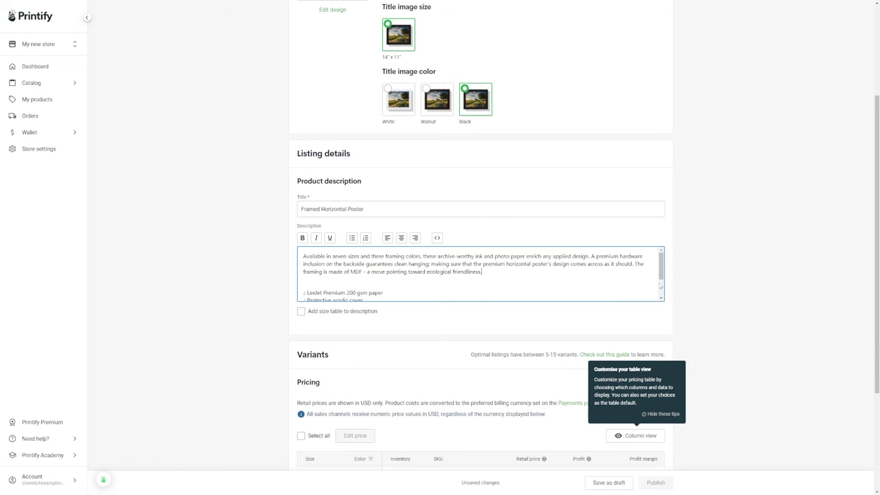
left_click(669, 414)
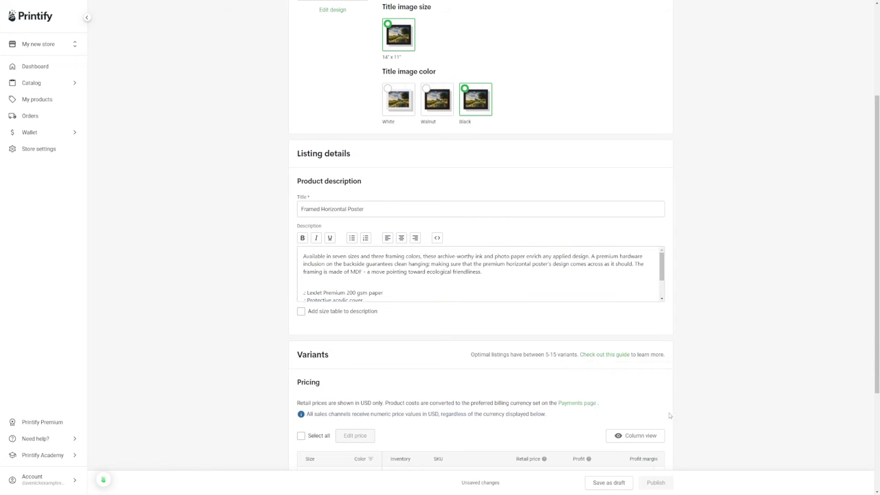
Change the 14" x 11" variant's retail price from USD 57.73 to USD 79.73, raising profit to USD 45.09.
scroll(704, 415, "down", 3)
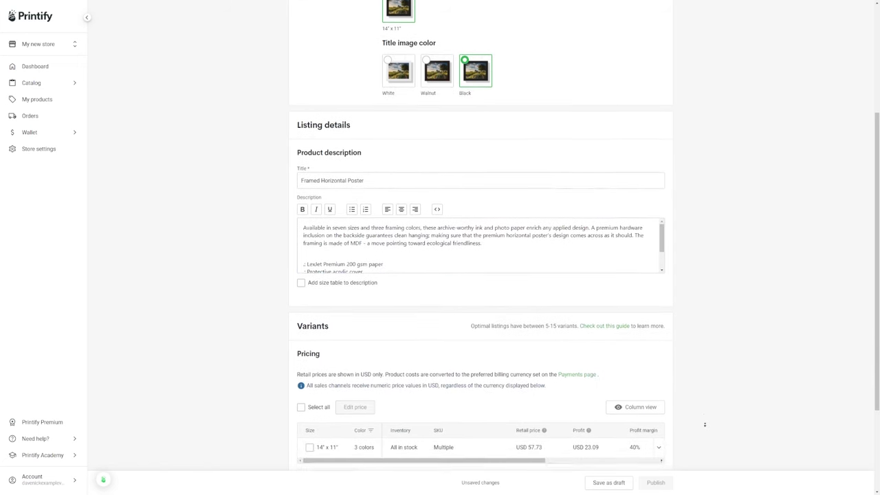
scroll(704, 425, "down", 2)
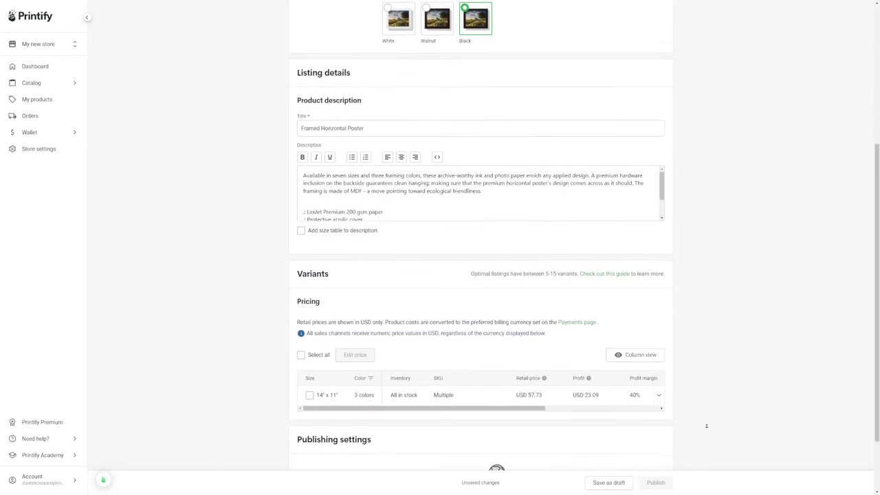
scroll(706, 426, "down", 2)
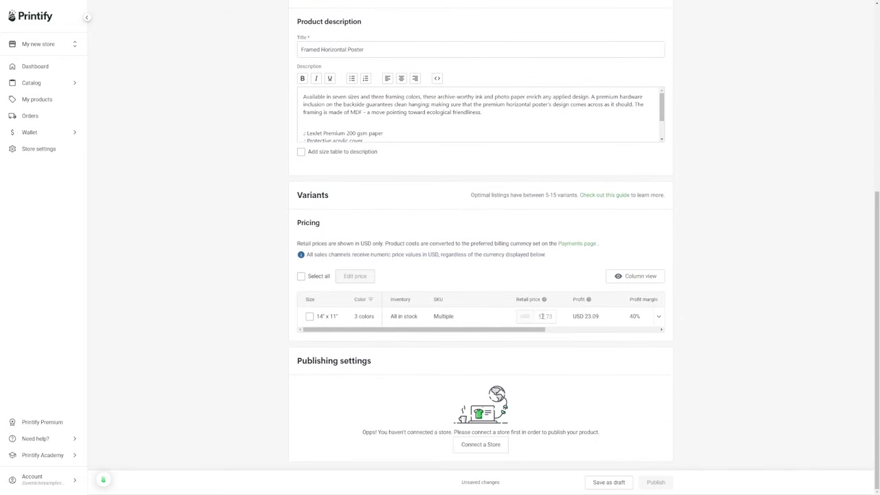
mouse_move(536, 317)
left_click(552, 316)
key("Left")
key("Left")
key("Left")
key("BackSpace")
key("BackSpace")
type("79")
left_click(707, 267)
scroll(732, 351, "up", 3)
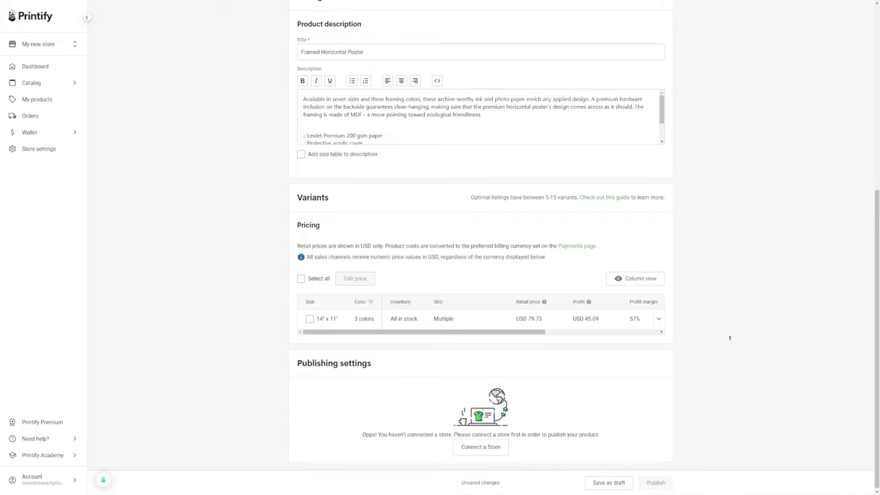
scroll(723, 344, "up", 1)
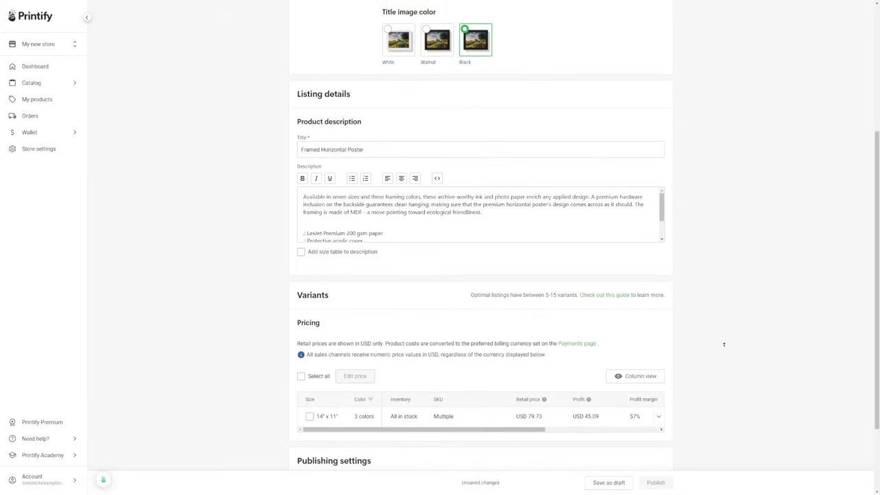
scroll(715, 316, "up", 5)
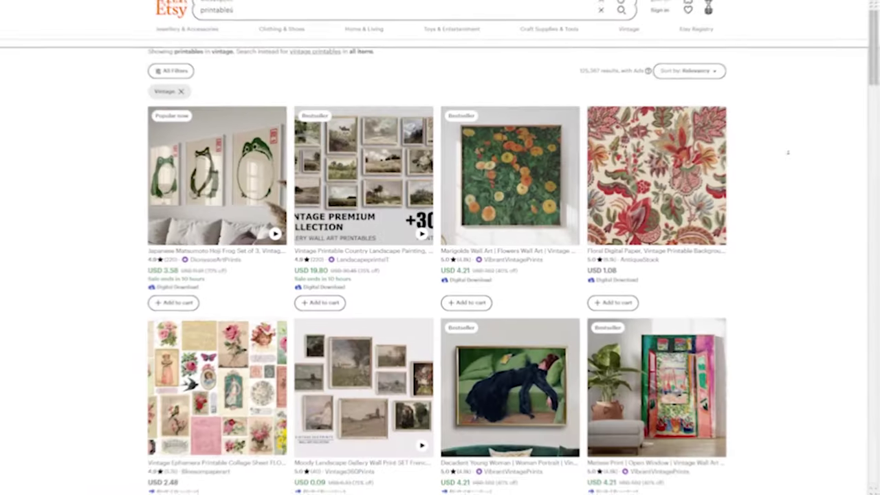
Set the Etsy listing type to Digital instead of Physical.
scroll(792, 152, "down", 2)
scroll(792, 151, "down", 2)
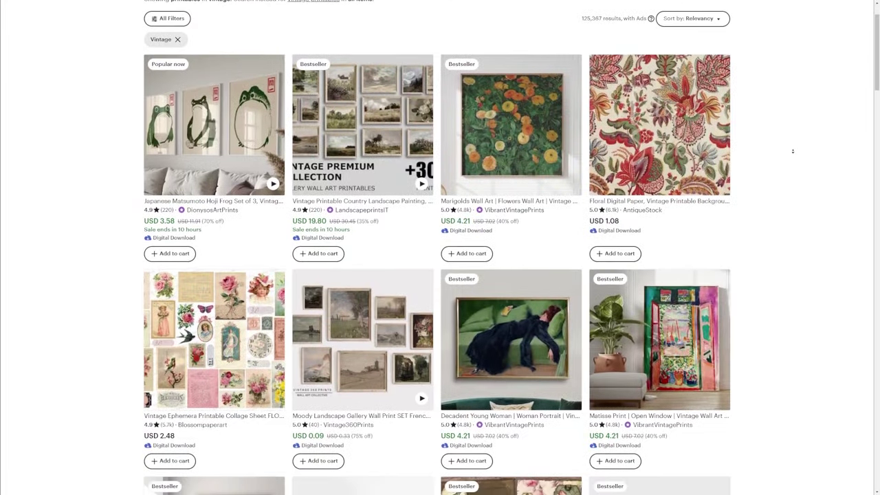
scroll(793, 151, "down", 2)
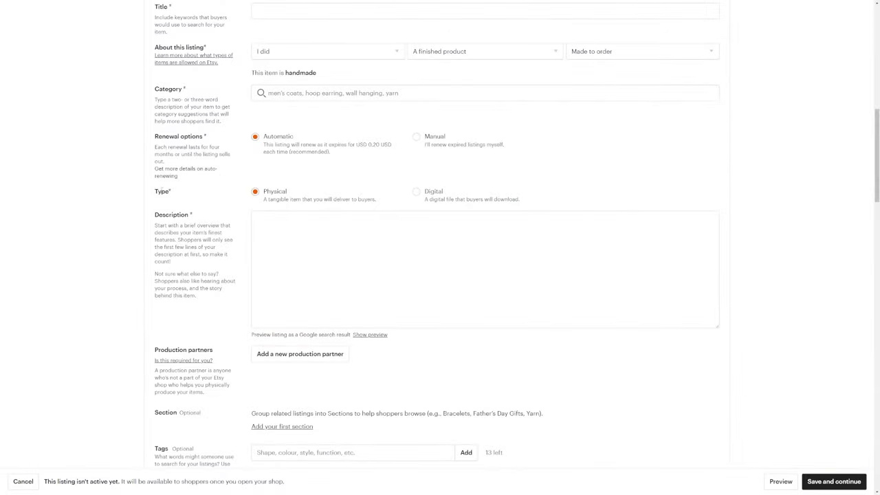
left_click_drag(156, 192, 173, 194)
left_click(416, 193)
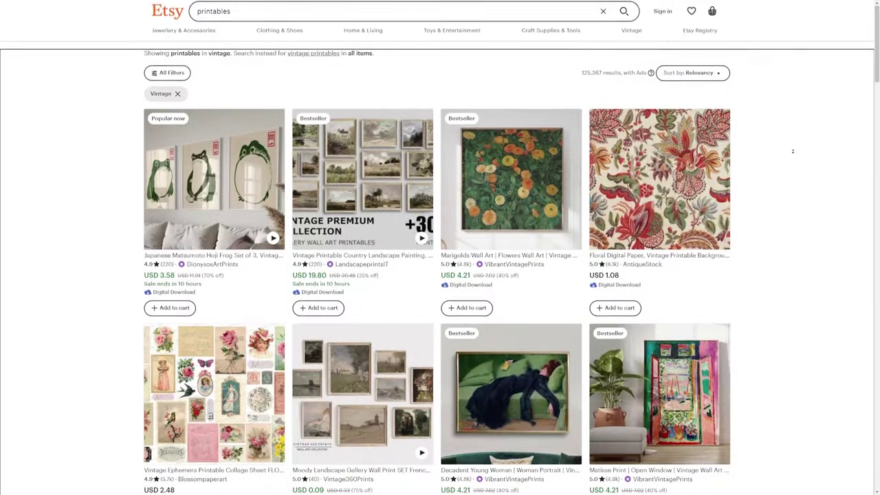
Step through the mockup preview images and click into the product description.
scroll(793, 151, "down", 1)
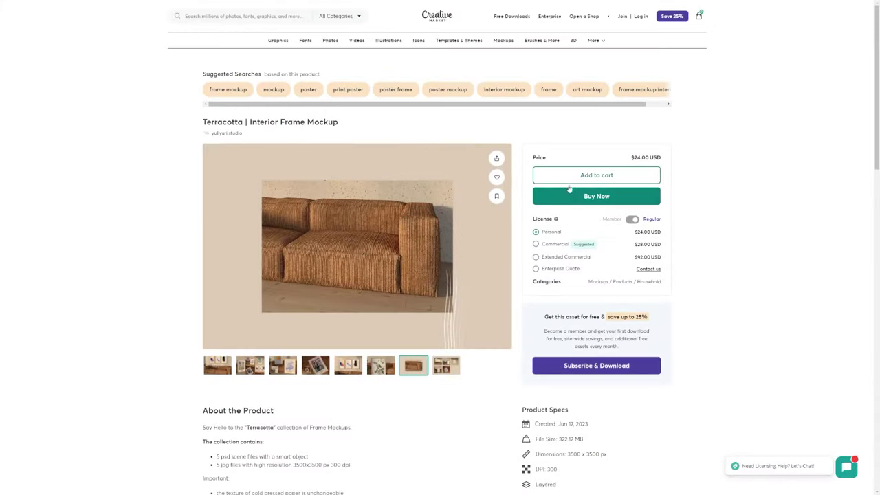
mouse_move(249, 206)
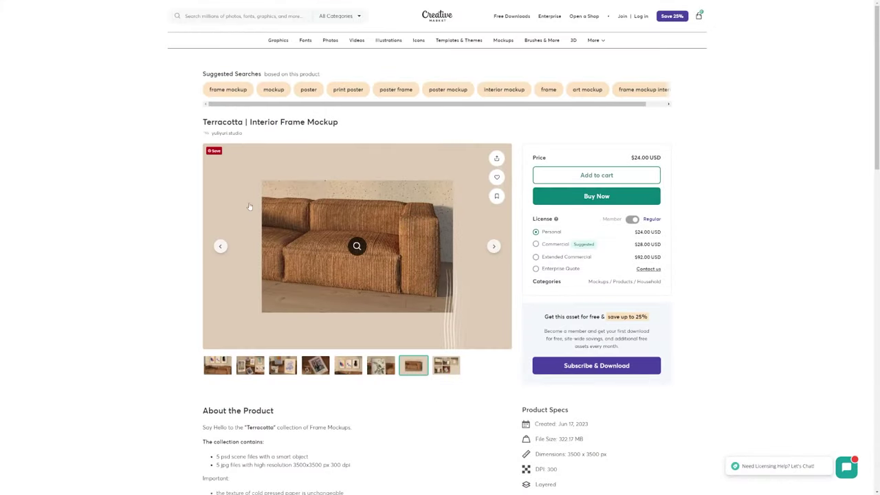
left_click(493, 246)
left_click(494, 247)
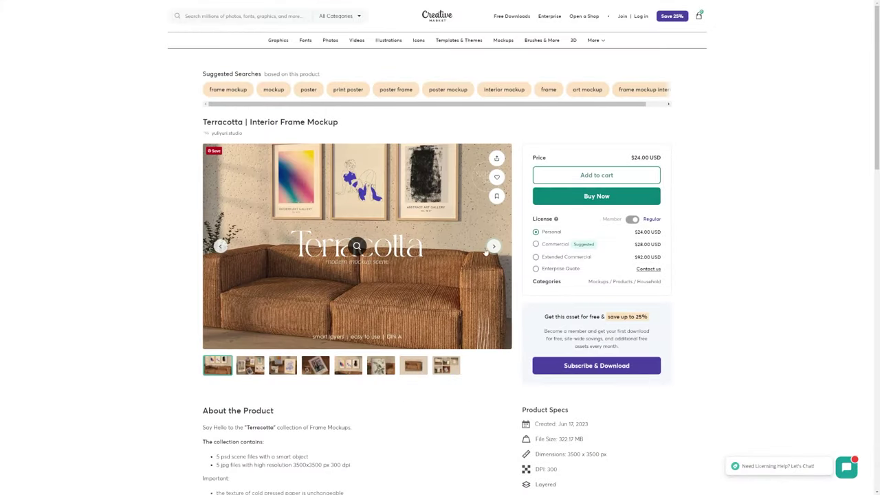
left_click(486, 249)
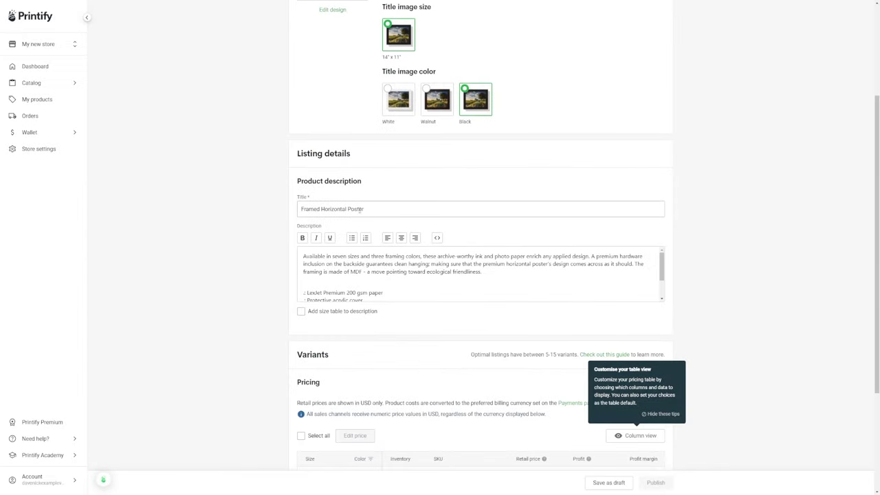
left_click(303, 260)
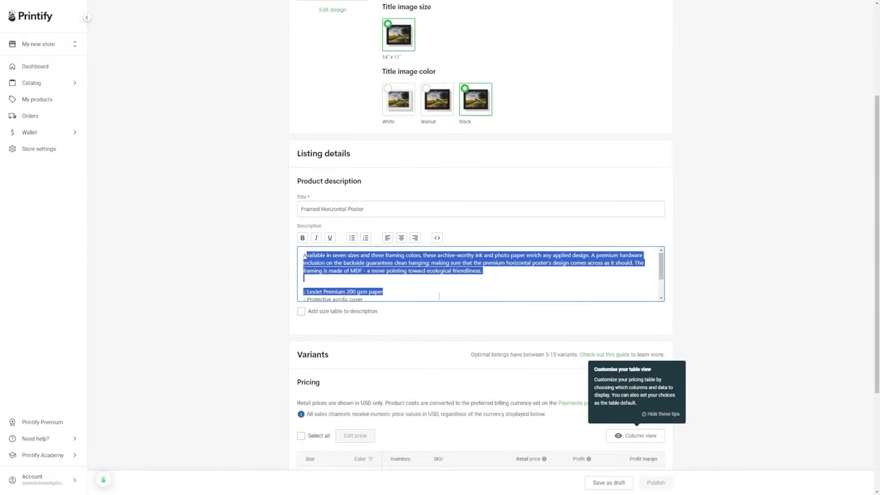
scroll(439, 296, "down", 2)
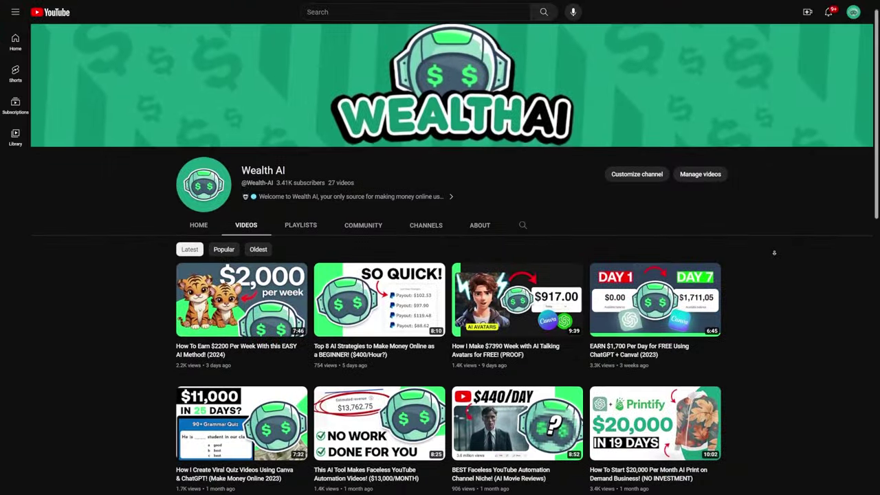
scroll(774, 252, "down", 2)
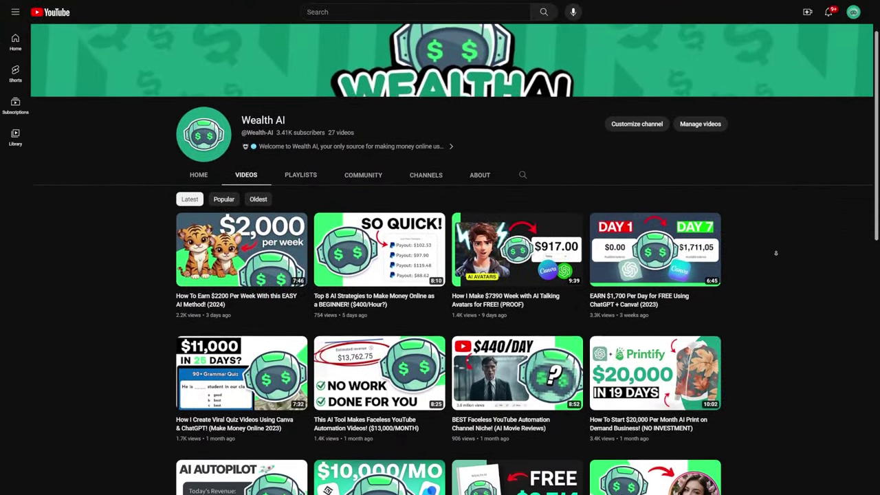
scroll(776, 253, "down", 2)
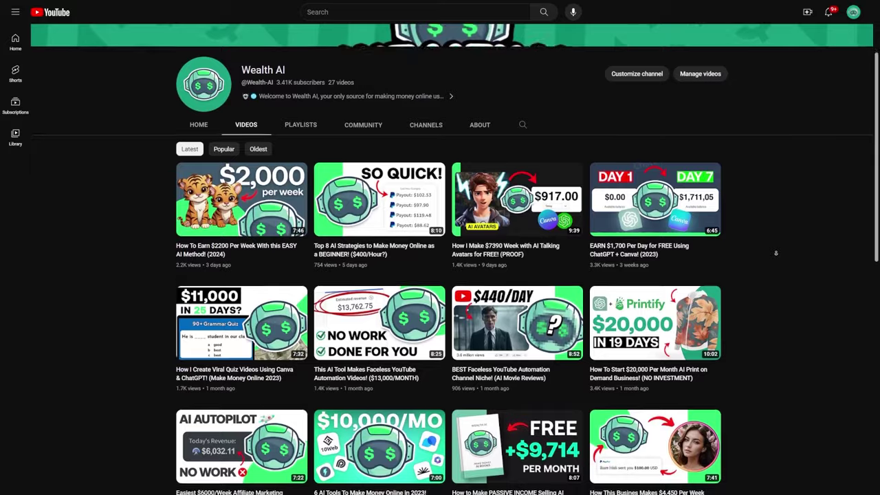
scroll(776, 253, "down", 2)
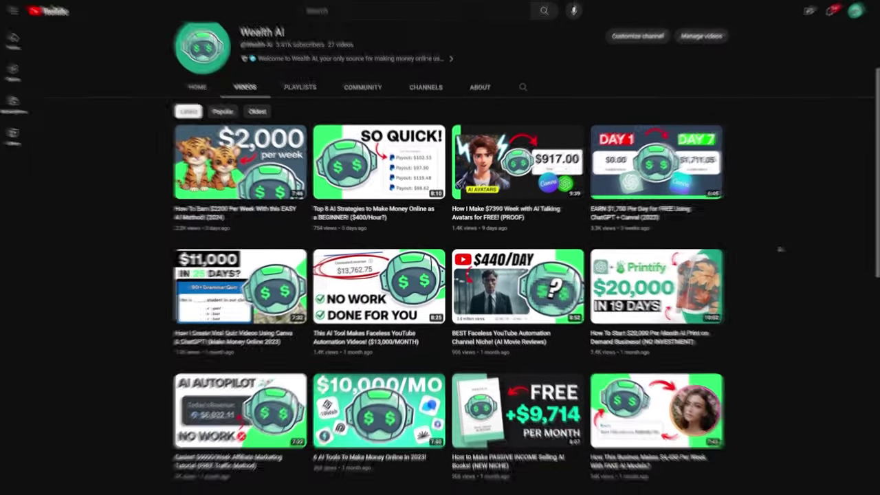